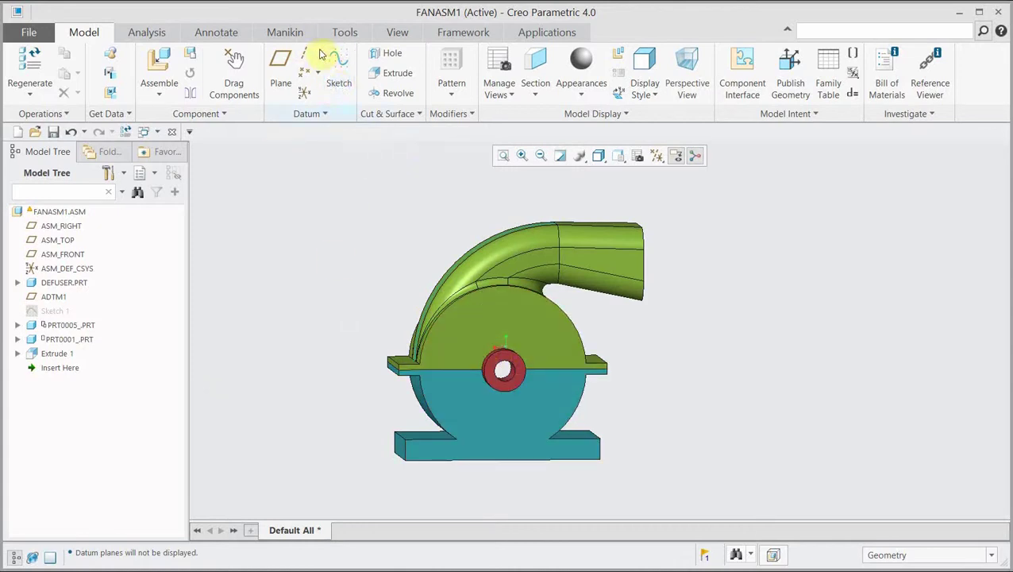
- Start a sketch on the front face of the blue lower casing half, keeping the default orientation reference
left_click(338, 69)
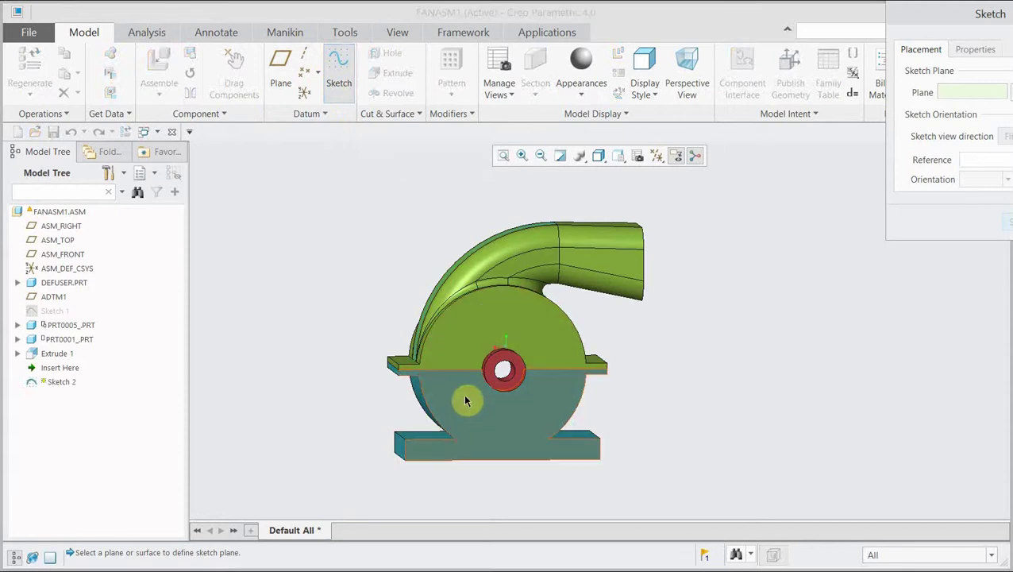
left_click(464, 387)
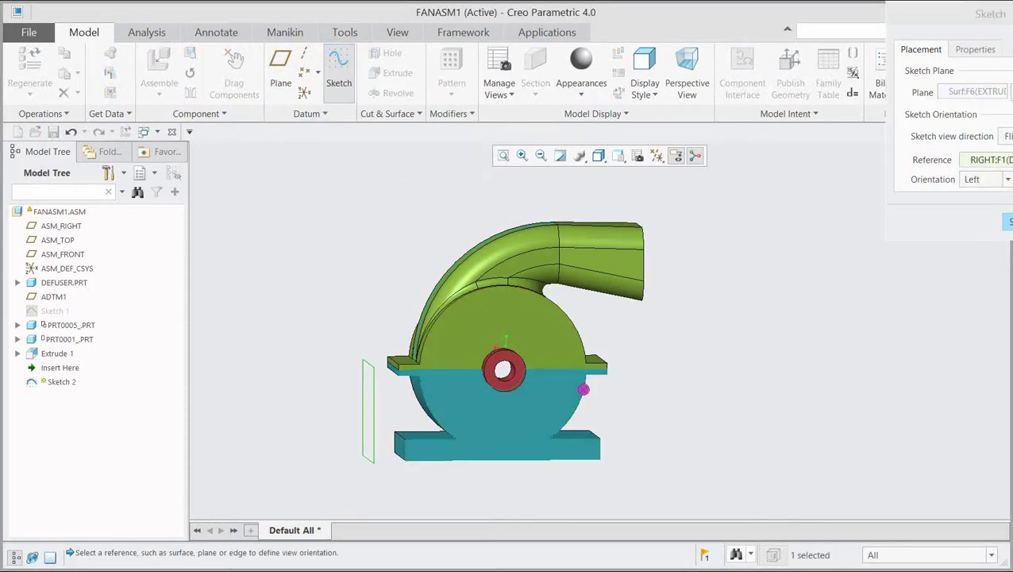
left_click(1006, 222)
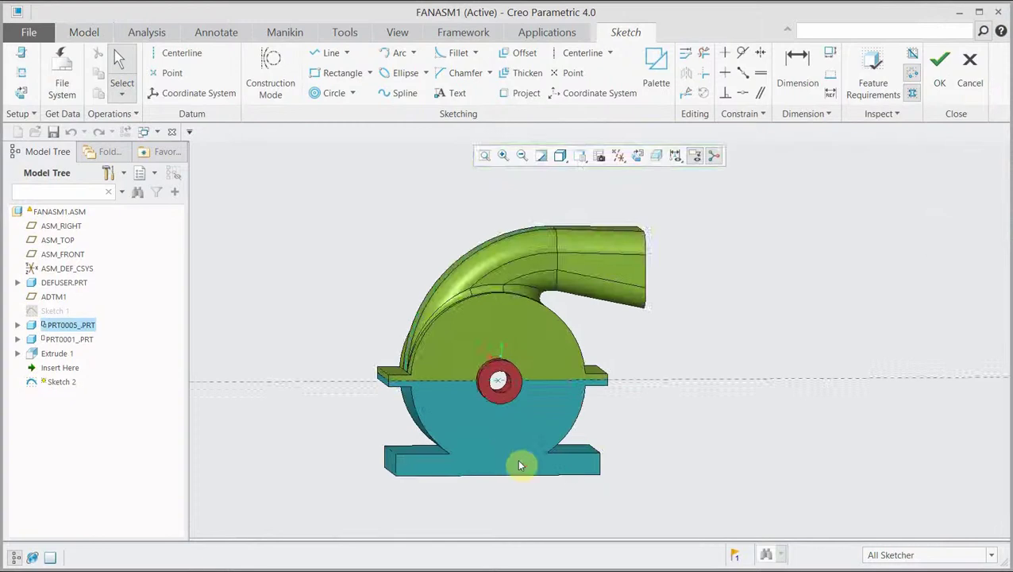
- Sketch a circle about 7.13 in diameter around the red hub, concentric with the hub's outer edge
scroll(514, 445, "down", 2)
scroll(515, 445, "down", 1)
scroll(457, 309, "up", 3)
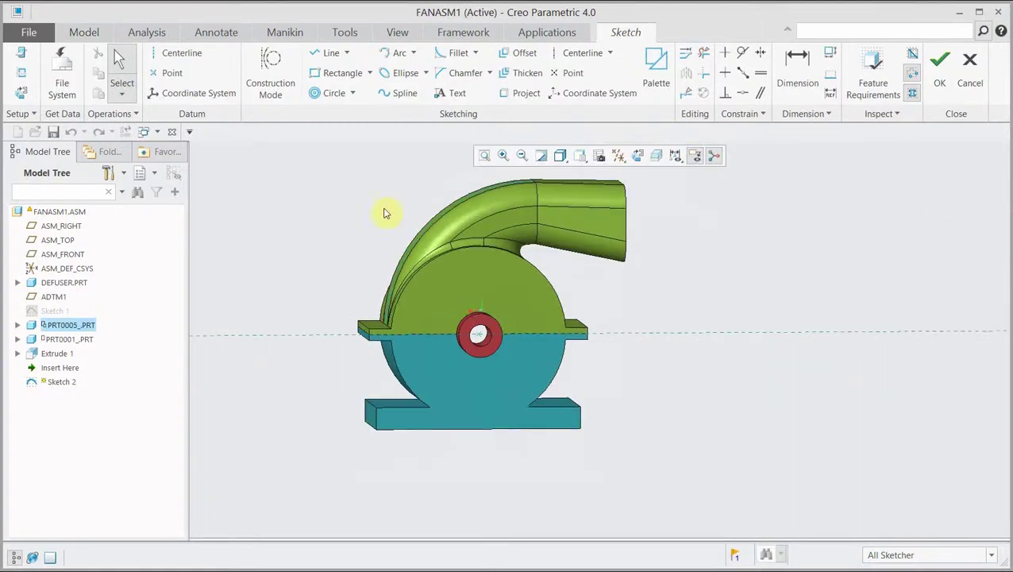
left_click(329, 93)
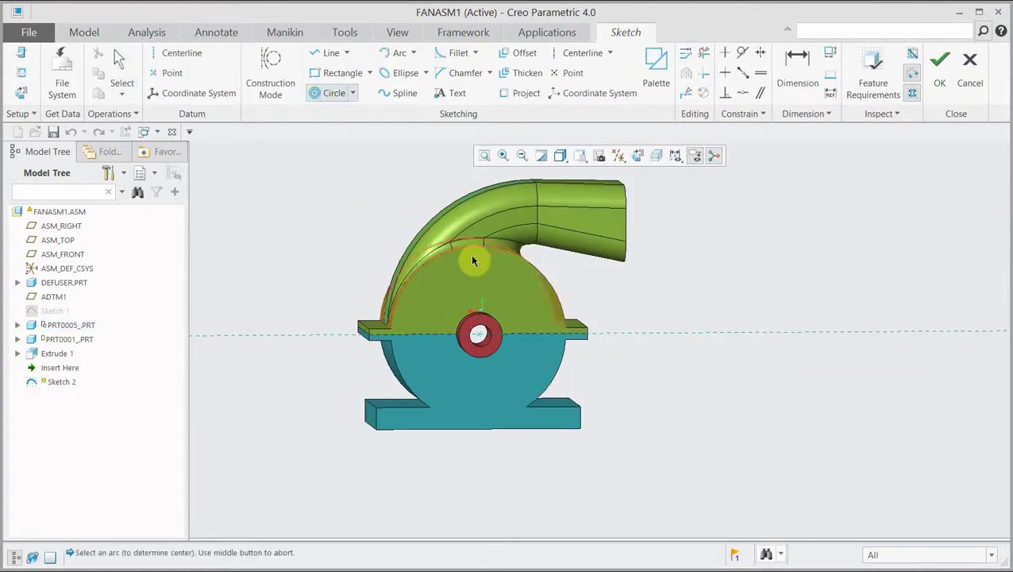
scroll(473, 340, "down", 1)
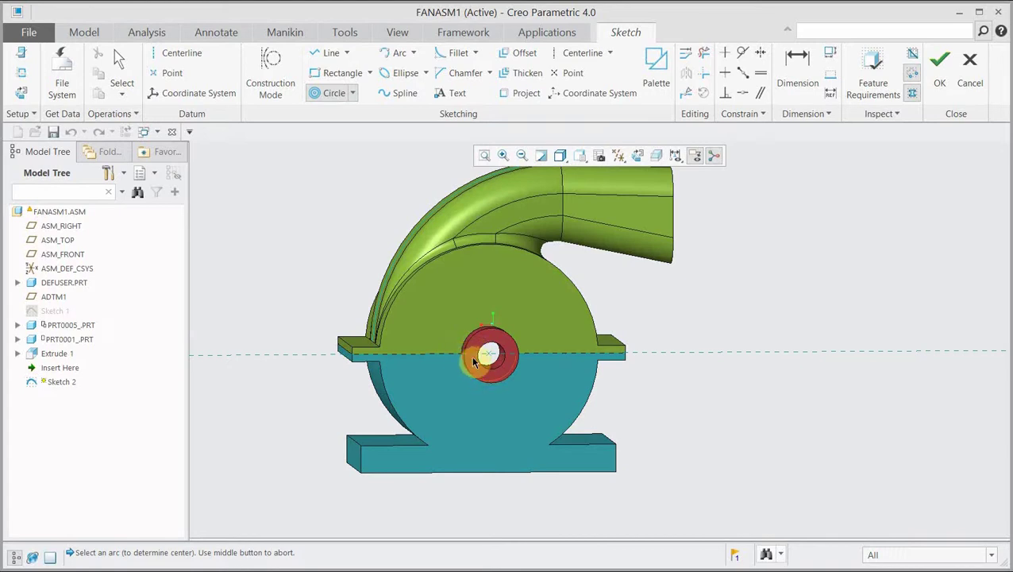
left_click(467, 362)
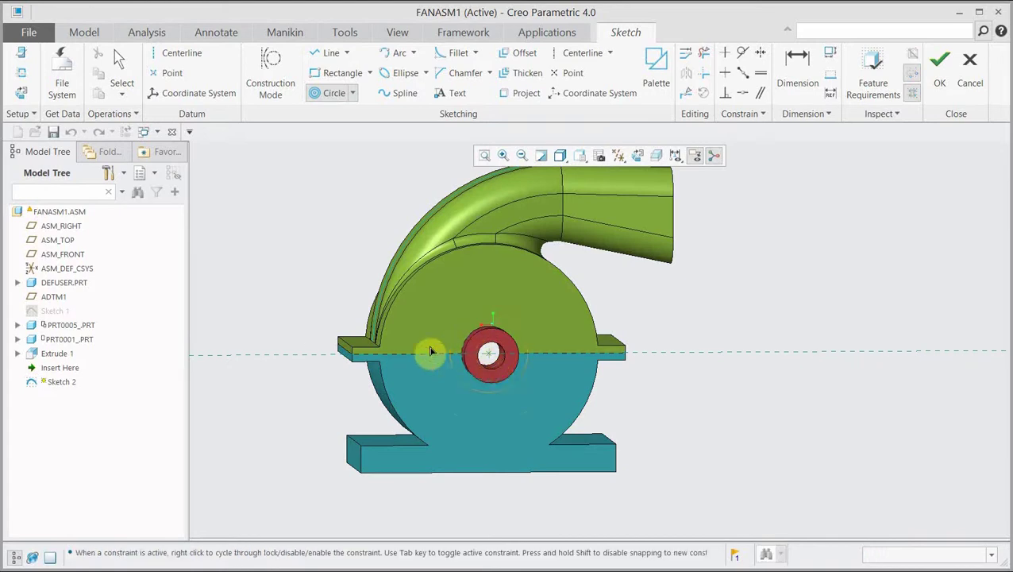
left_click(424, 347)
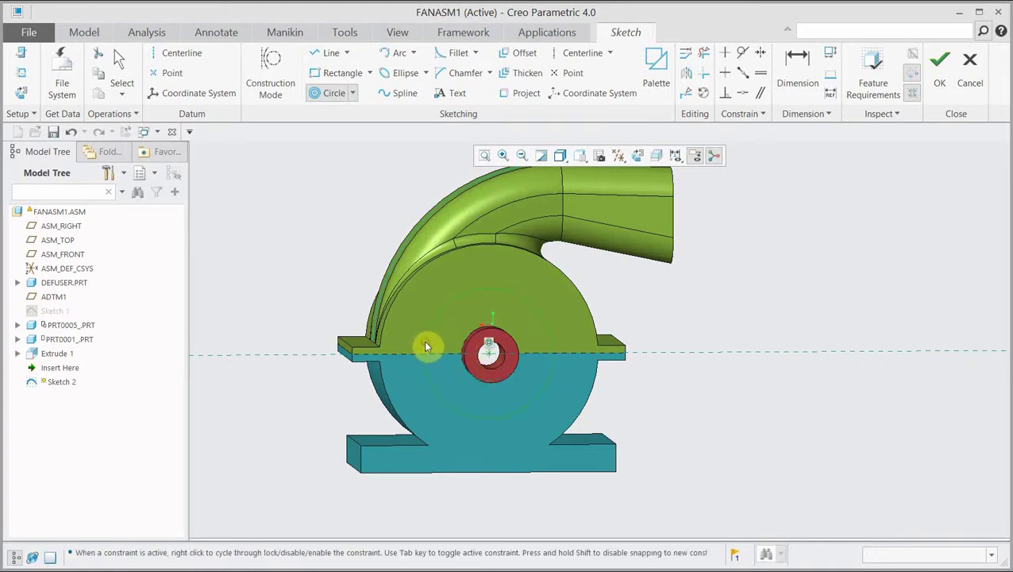
middle_click(352, 271)
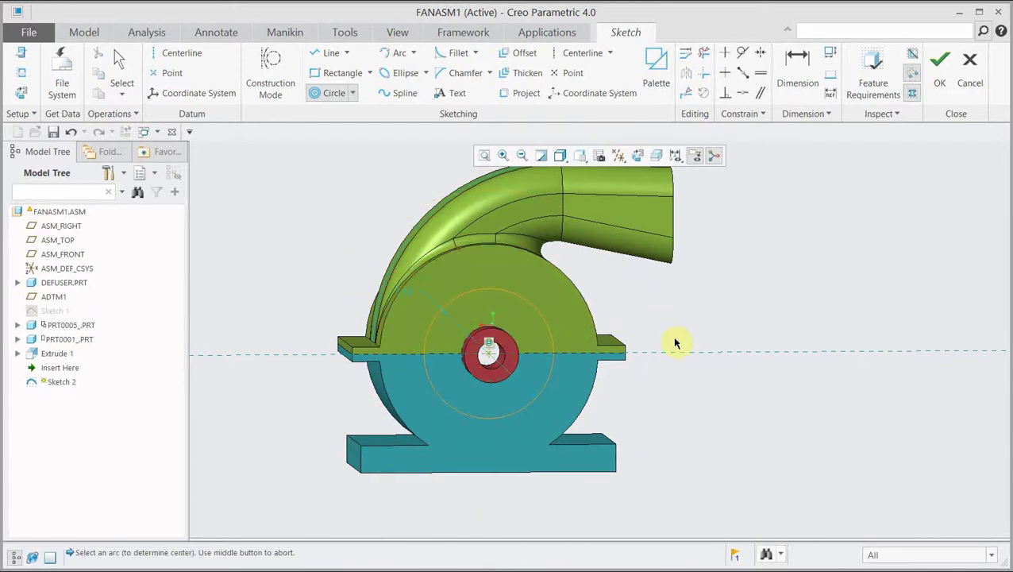
- Set the circle's diameter to 7 and finish the sketch
mouse_move(676, 341)
middle_mouse_down()
mouse_move(667, 337)
mouse_move(683, 332)
middle_mouse_up()
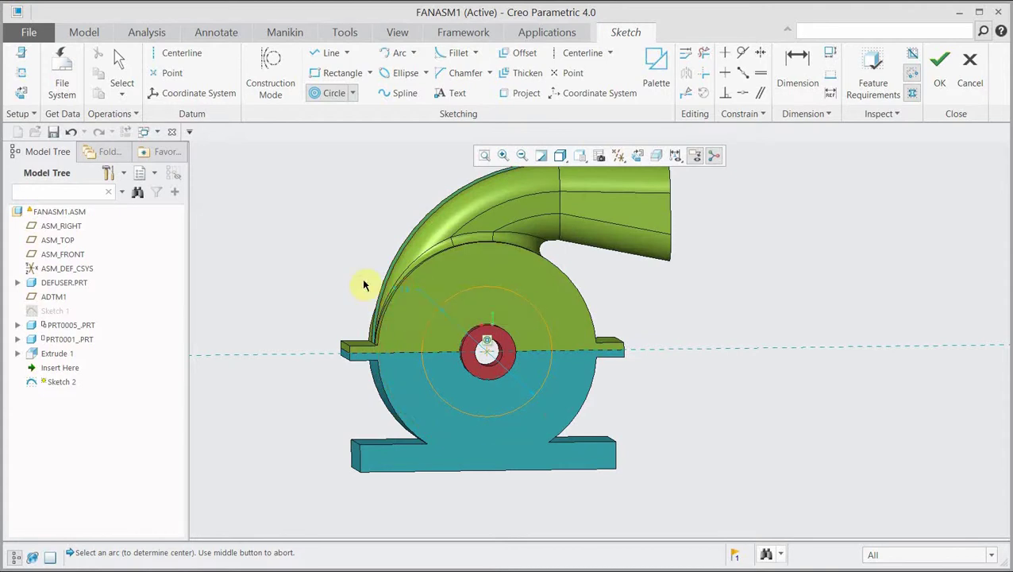
middle_click(307, 205)
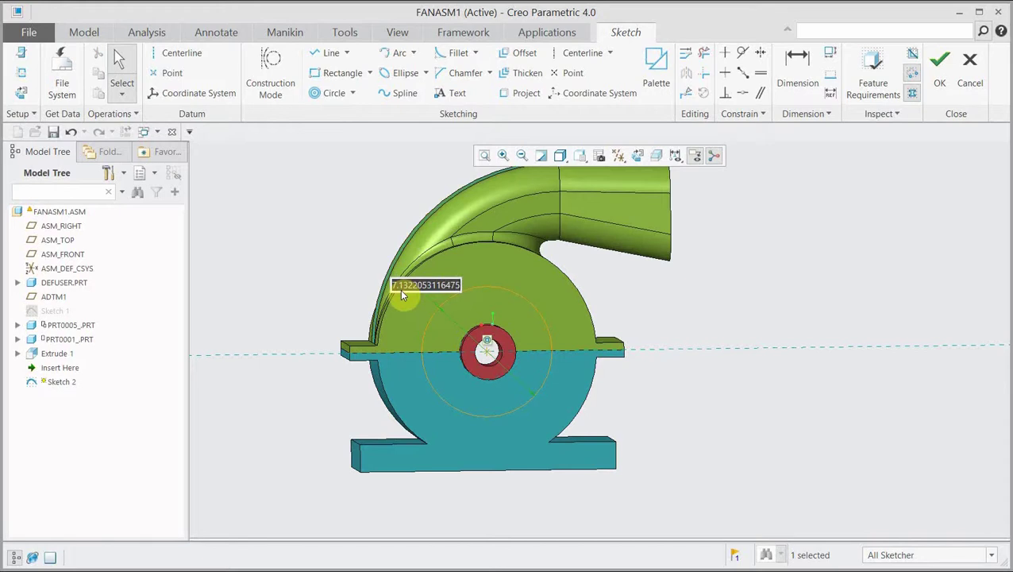
type("7")
middle_click(332, 268)
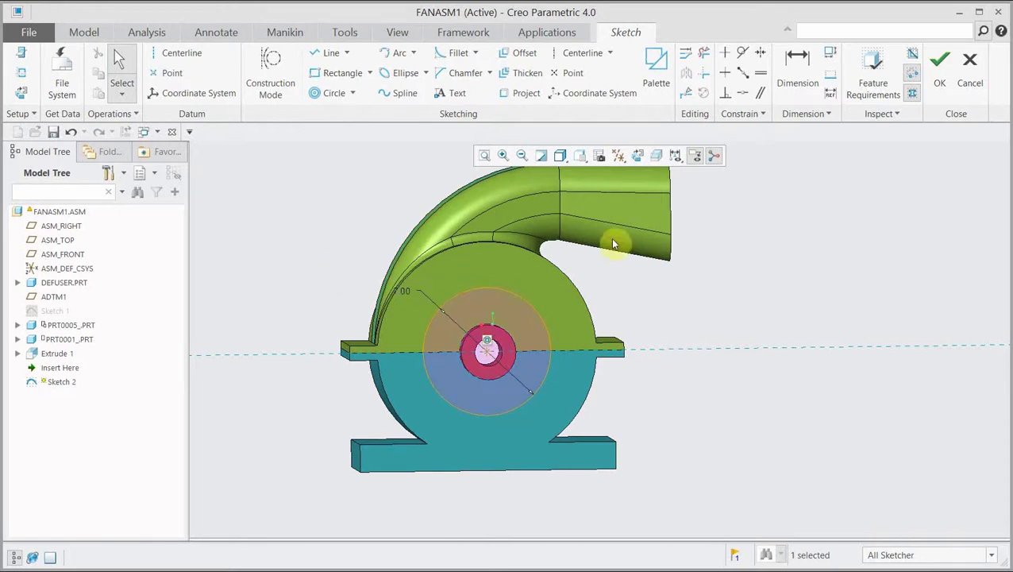
left_click(940, 66)
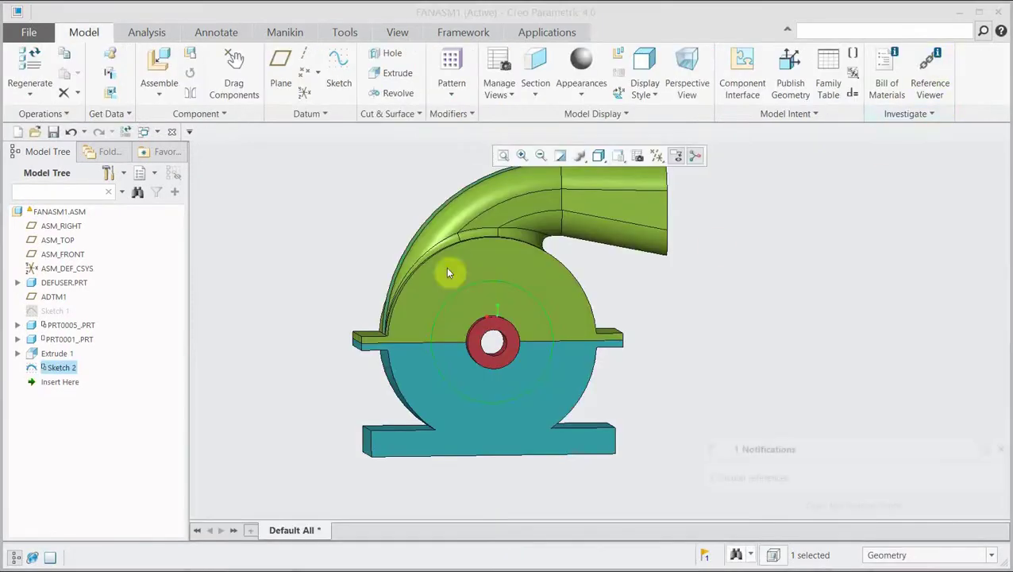
- Start an Extrude cut from the circle sketch with a thickened profile and a wall thickness of 0.3
left_click(388, 76)
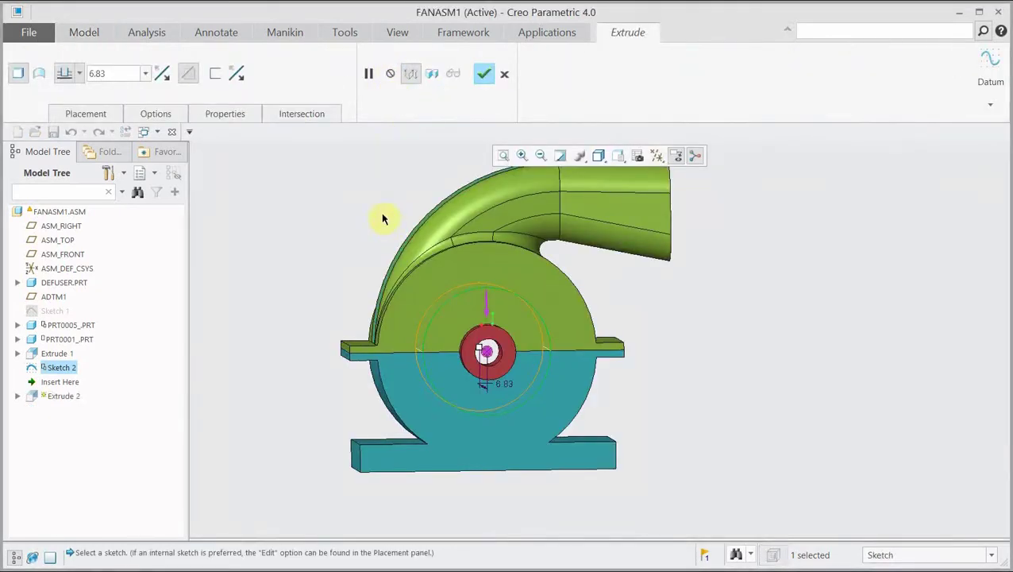
mouse_move(382, 218)
middle_mouse_down()
mouse_move(371, 211)
mouse_move(385, 203)
mouse_move(382, 212)
middle_mouse_up()
left_click(216, 76)
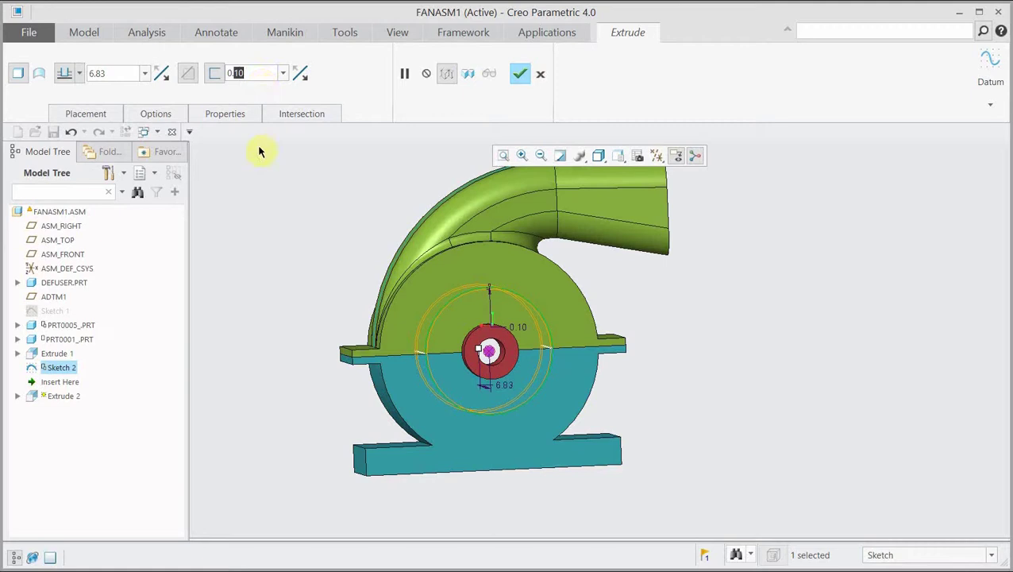
type("0.3")
key("Return")
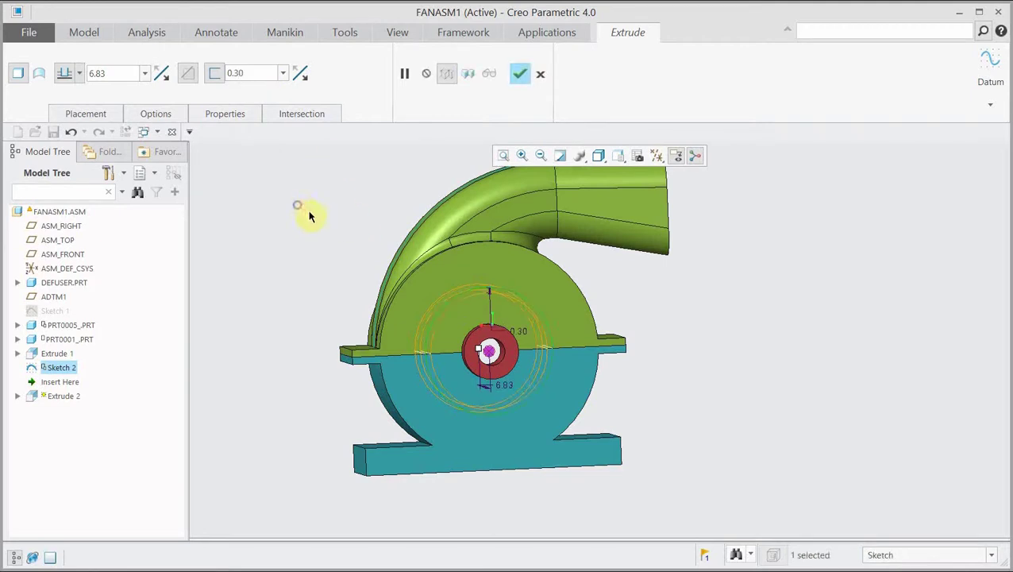
- Examine the thin ring cut preview on the casing's front face from several angles
middle_click_drag(309, 215, 307, 212)
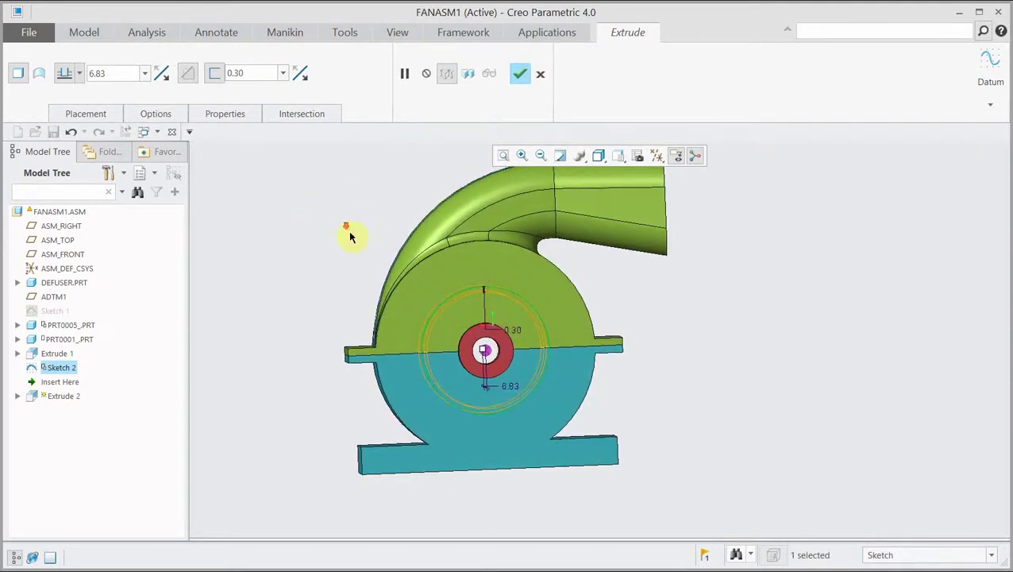
scroll(446, 249, "down", 5)
scroll(446, 245, "up", 4)
scroll(486, 285, "down", 4)
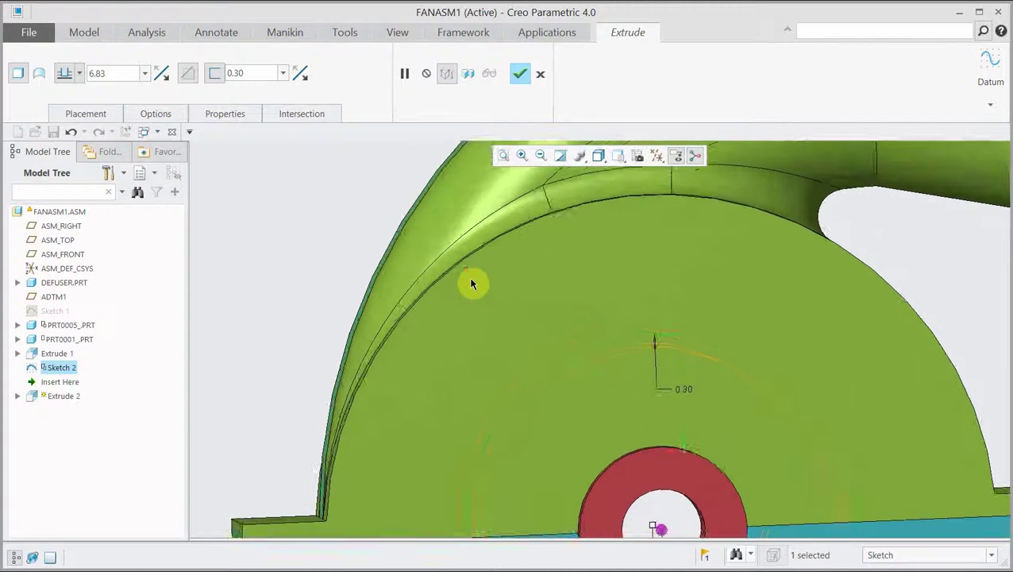
scroll(493, 350, "up", 2)
scroll(486, 349, "up", 2)
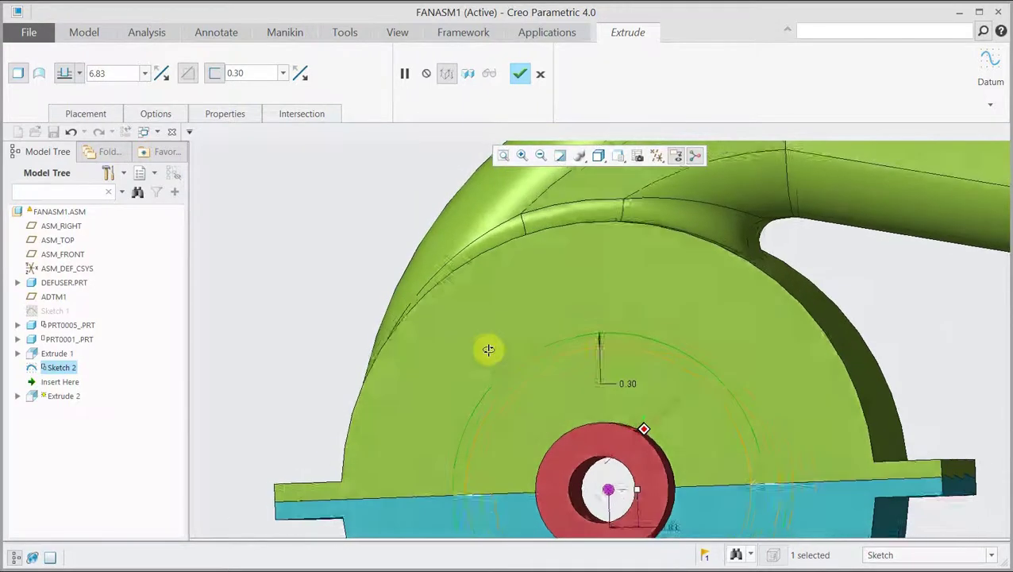
middle_click_drag(486, 348, 488, 351)
scroll(487, 350, "down", 2)
scroll(490, 349, "up", 3)
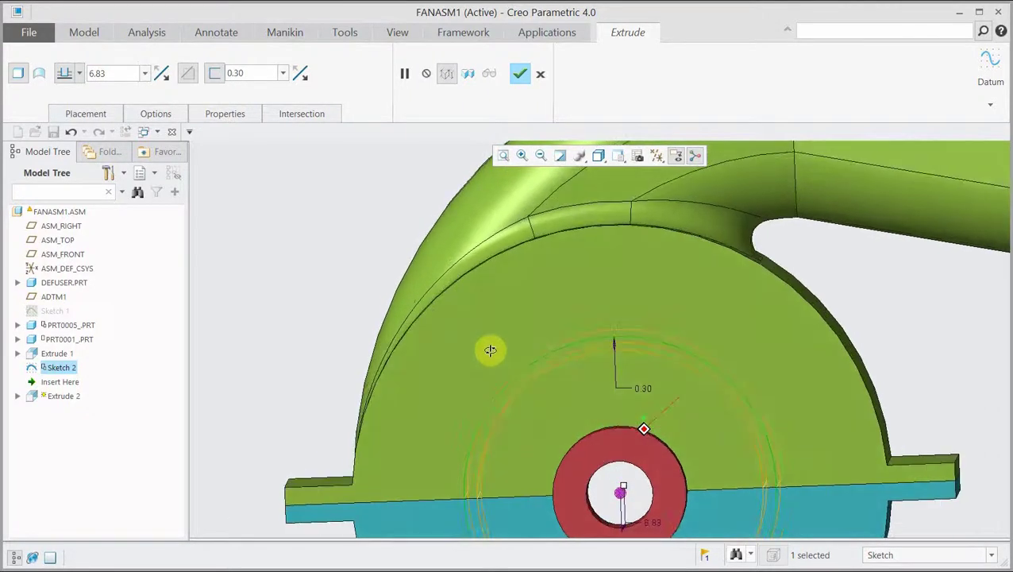
scroll(317, 226, "up", 3)
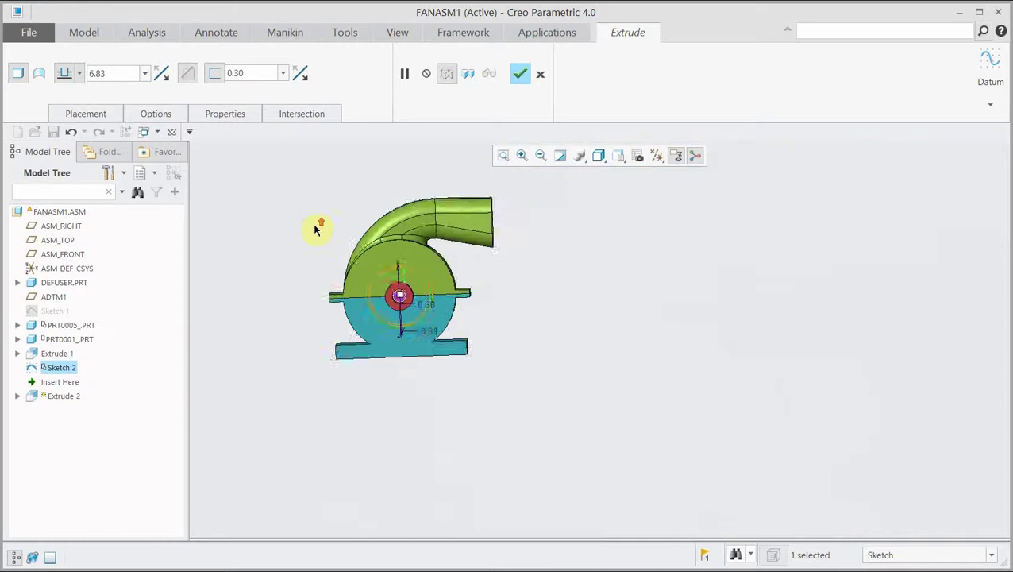
- Set the ring cut's depth to 0.2 and complete the extruded cut
scroll(317, 228, "down", 1)
middle_click_drag(310, 251, 338, 255)
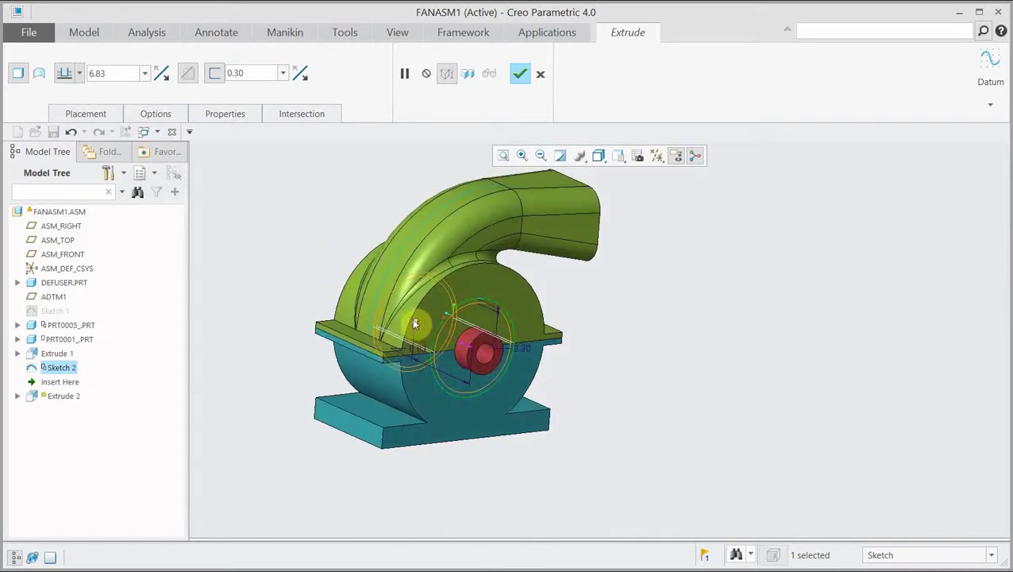
left_click_drag(414, 324, 468, 356)
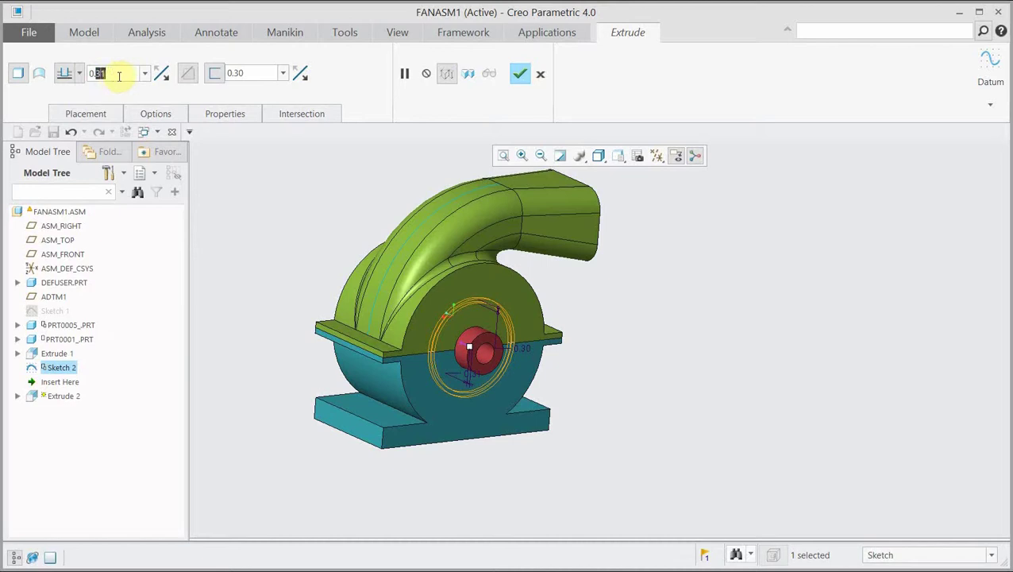
type("0.2")
key("Return")
middle_click_drag(516, 315, 414, 317)
scroll(446, 331, "up", 5)
scroll(446, 332, "down", 3)
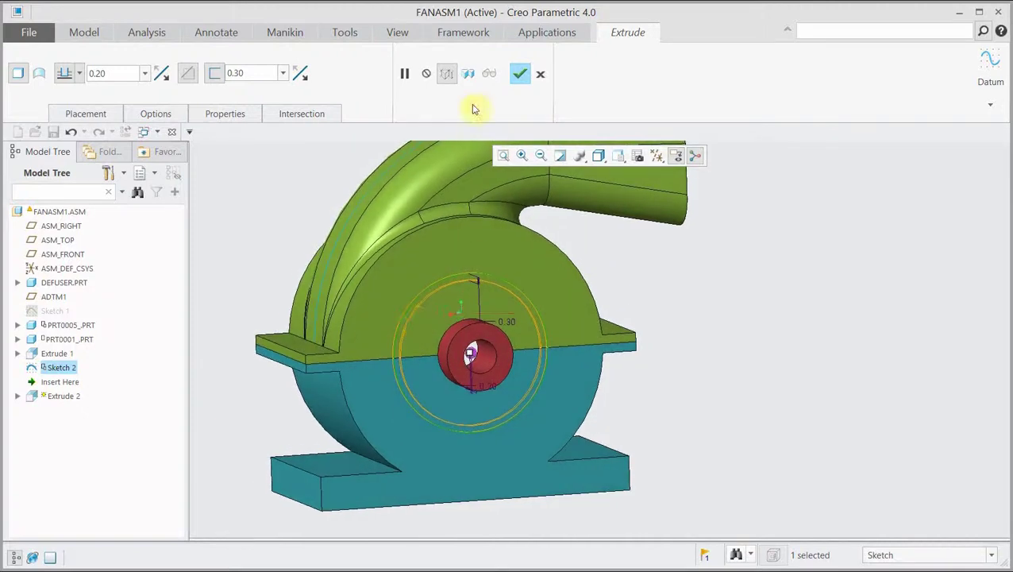
left_click(521, 73)
- Examine the ring groove around the hub across both casing halves and dismiss the circular references notification
middle_click_drag(440, 350, 434, 373)
scroll(453, 339, "up", 5)
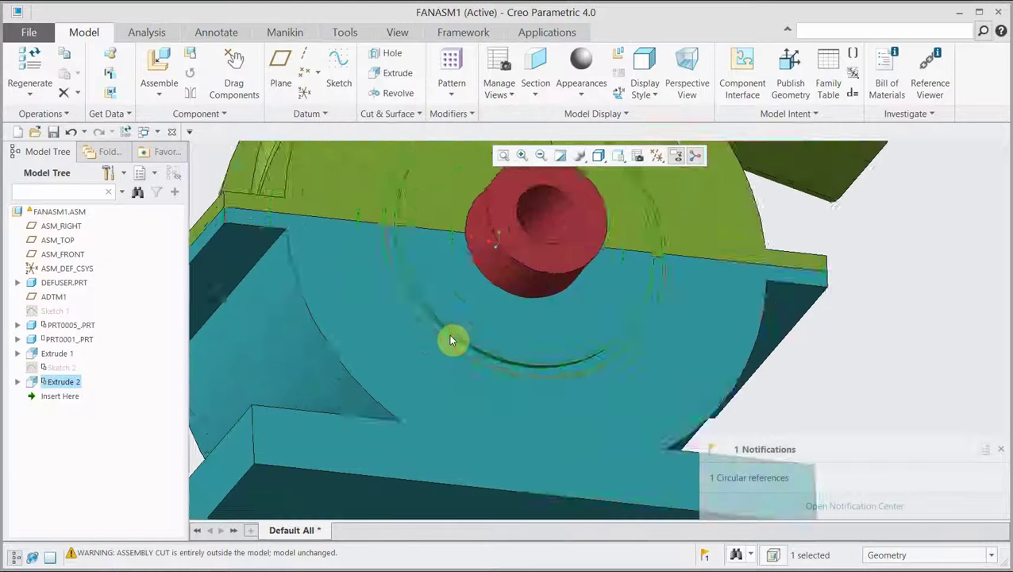
scroll(421, 334, "down", 5)
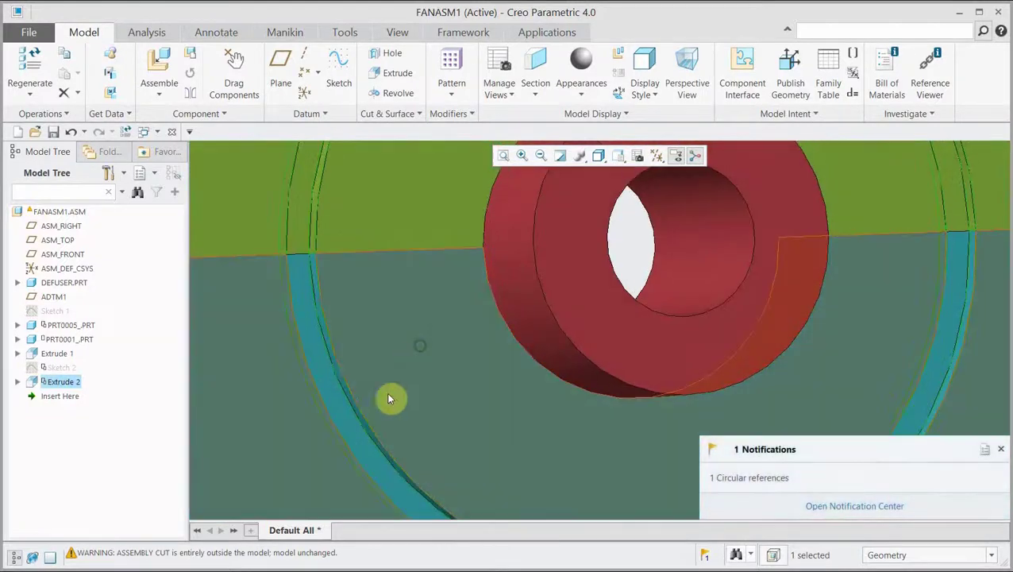
scroll(289, 280, "down", 1)
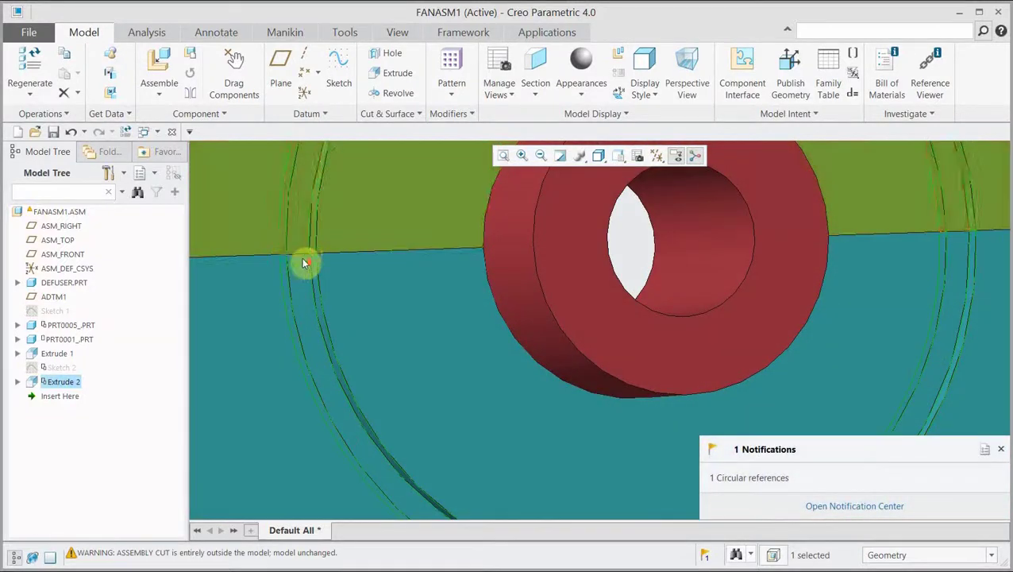
scroll(303, 270, "down", 3)
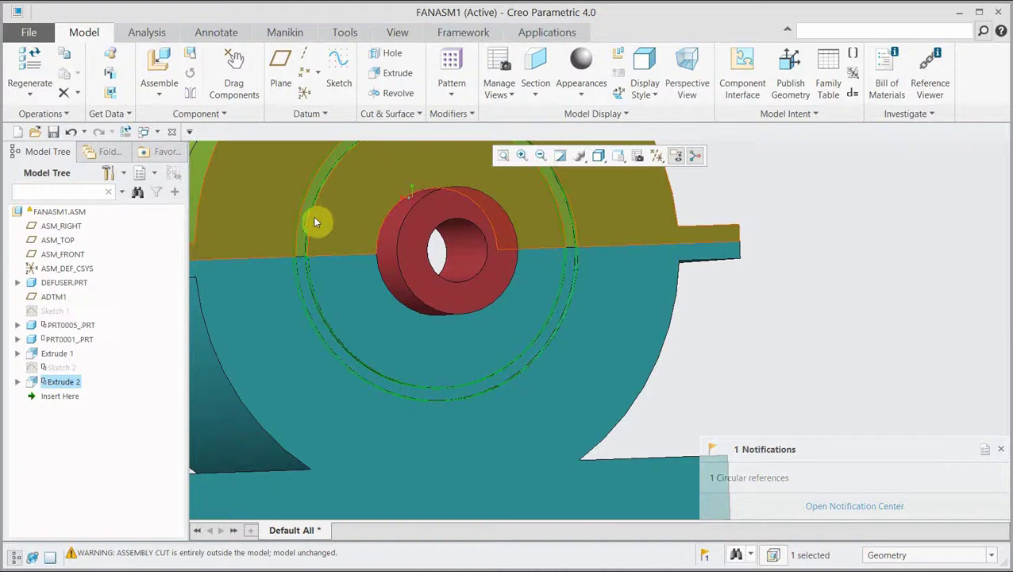
middle_click_drag(317, 222, 380, 244)
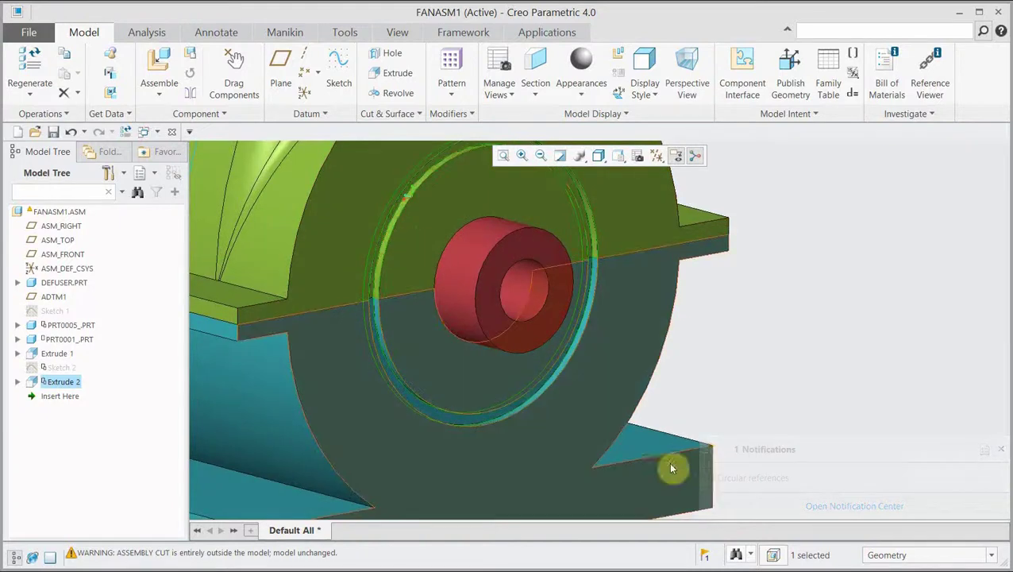
left_click(1001, 449)
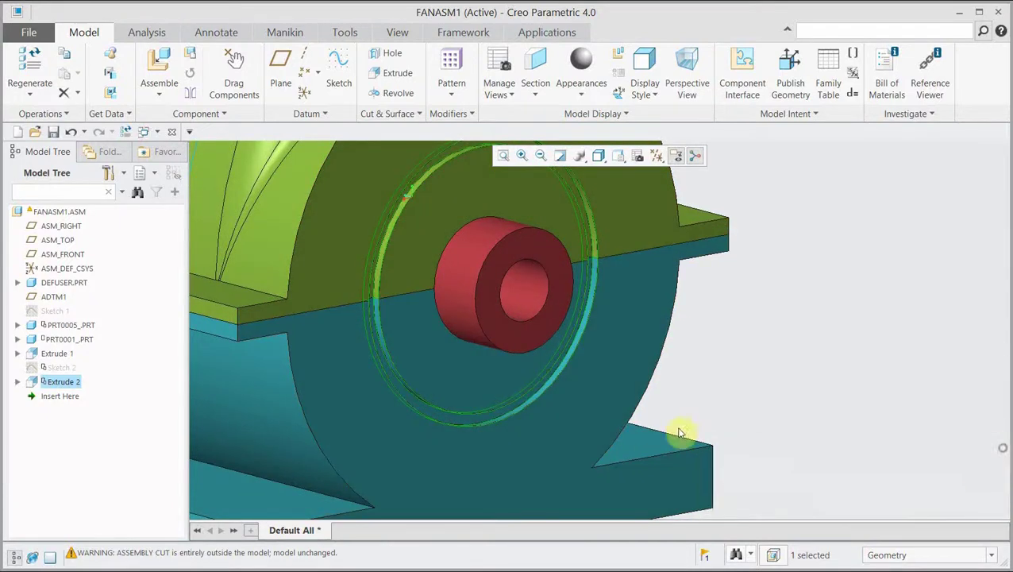
scroll(338, 332, "down", 3)
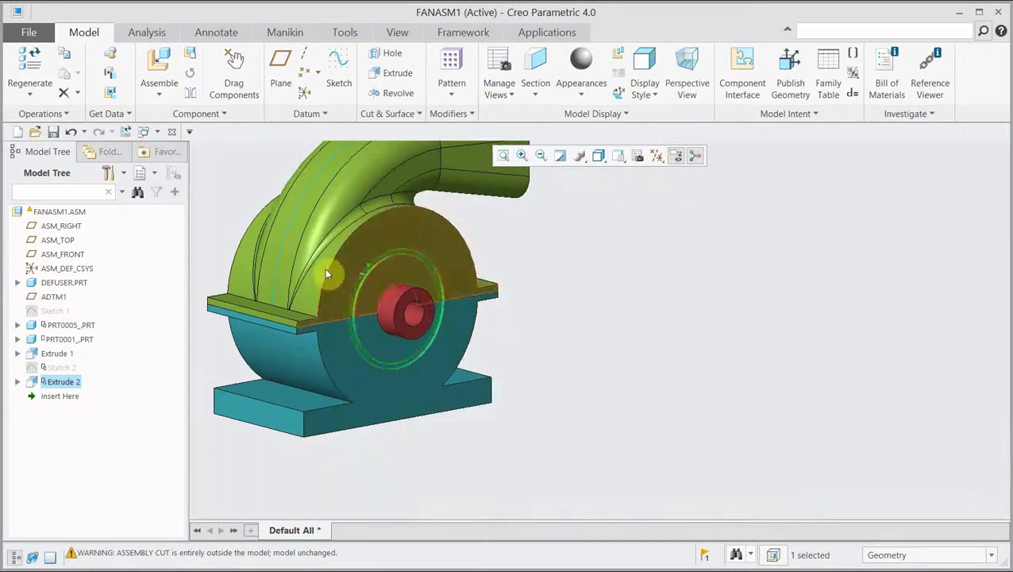
scroll(318, 252, "up", 4)
middle_click_drag(377, 296, 249, 274)
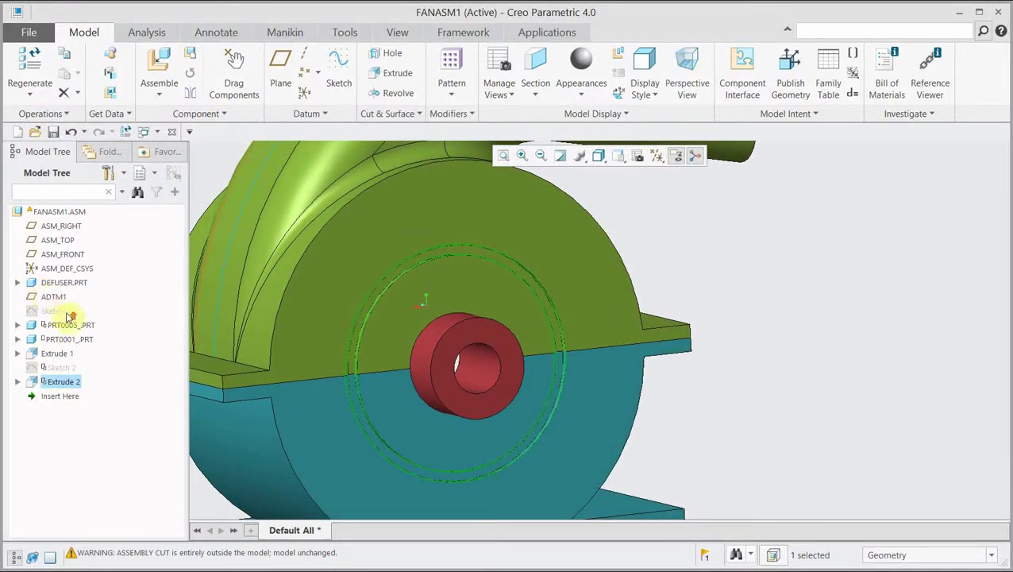
- Open the upper casing part DEFUSER.PRT from the assembly in its own window
left_click(334, 296)
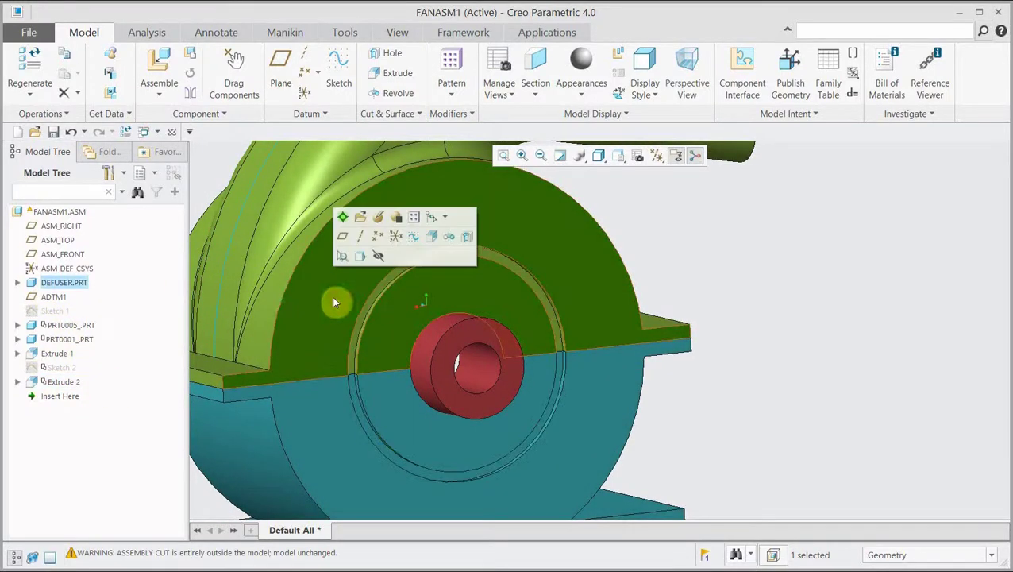
right_click(73, 285)
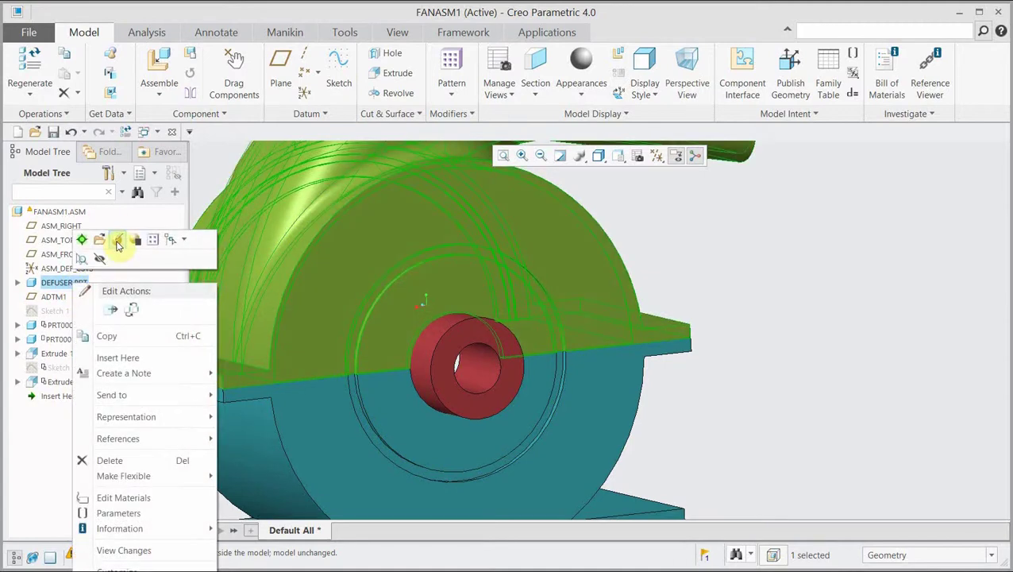
left_click(99, 241)
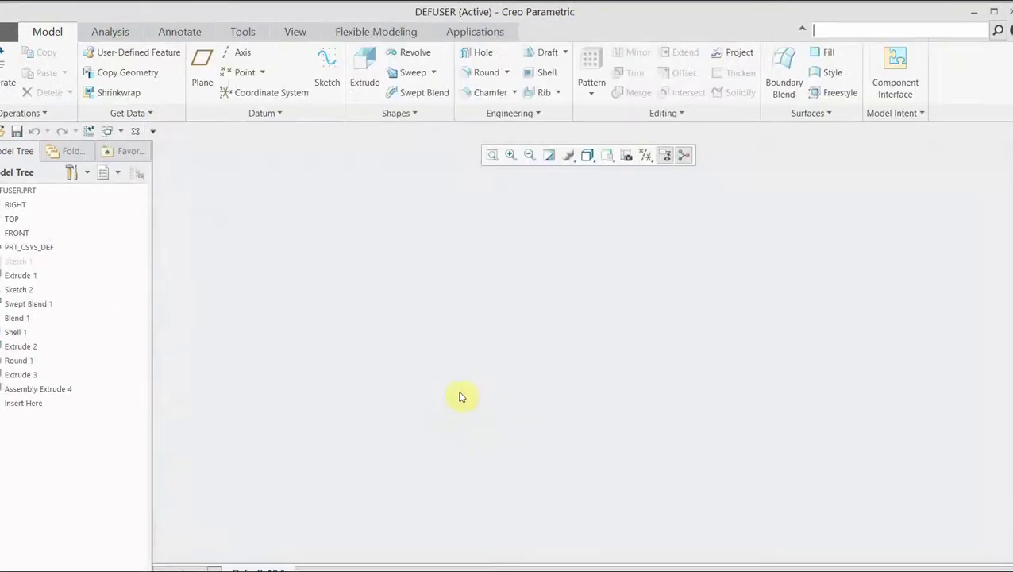
- Inspect the front and back of the opened casing part for the ring groove
mouse_move(644, 389)
middle_mouse_down()
mouse_move(534, 418)
mouse_move(577, 422)
middle_mouse_up()
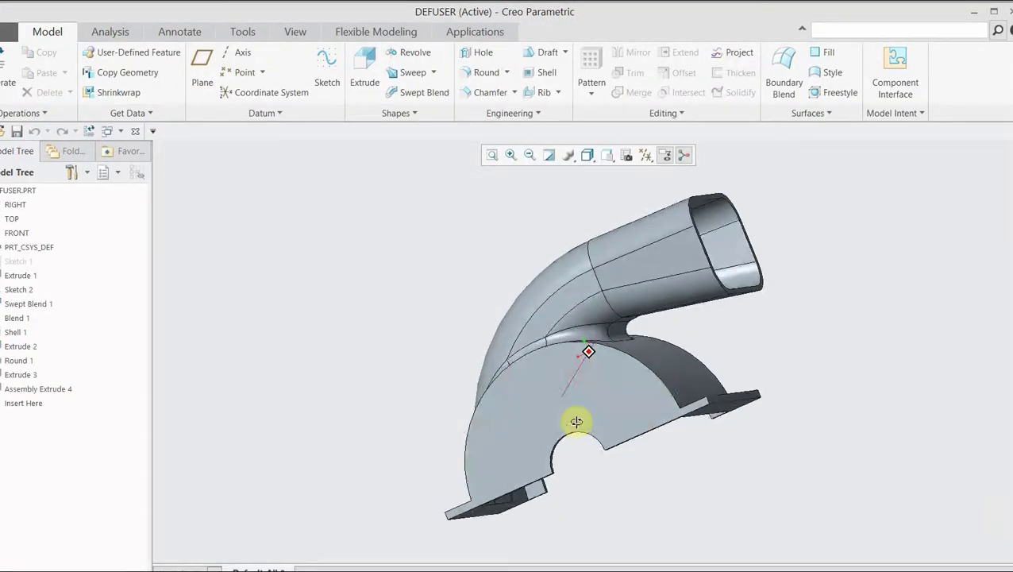
middle_click_drag(424, 411, 556, 405)
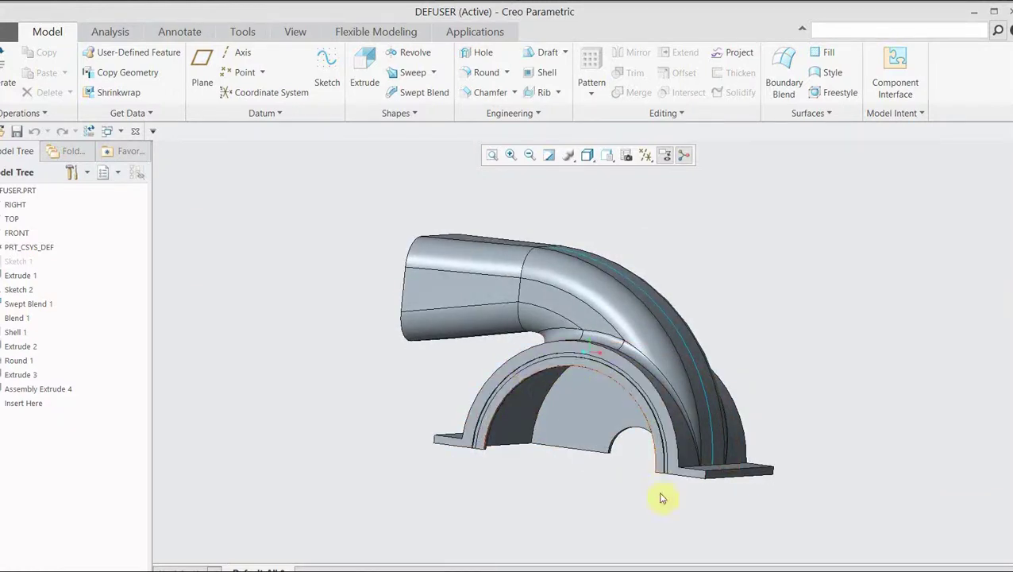
mouse_move(584, 414)
middle_mouse_down()
mouse_move(473, 419)
mouse_move(480, 479)
middle_mouse_up()
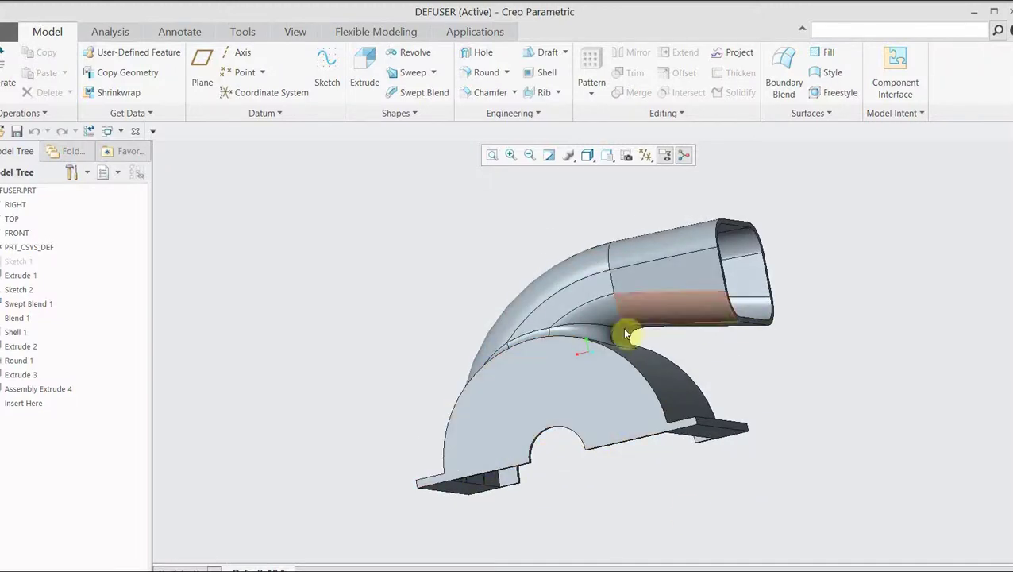
- Return to the FANASM1 assembly and dismiss the circular references notification
left_click(2, 36)
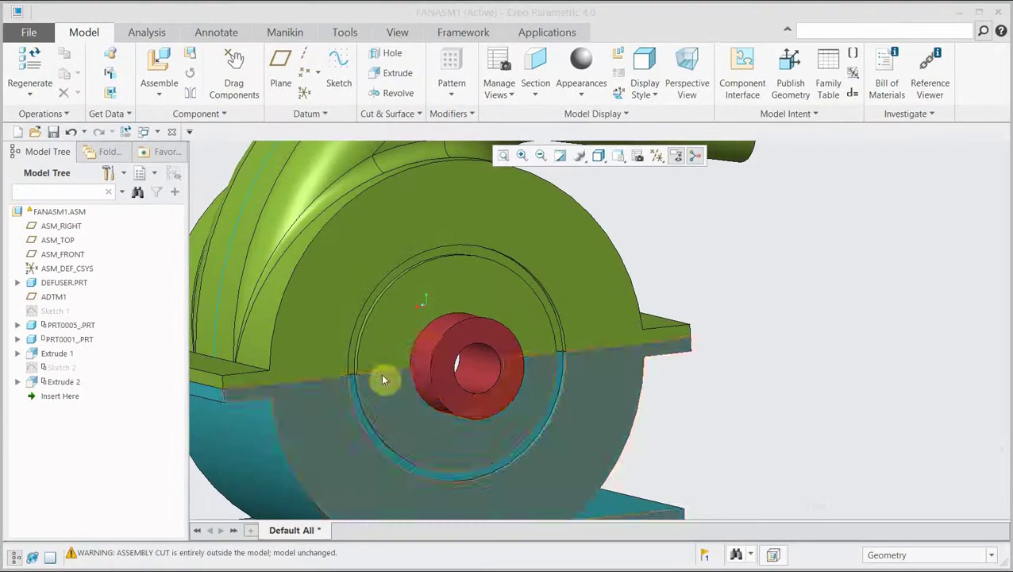
scroll(409, 356, "down", 3)
scroll(406, 373, "up", 1)
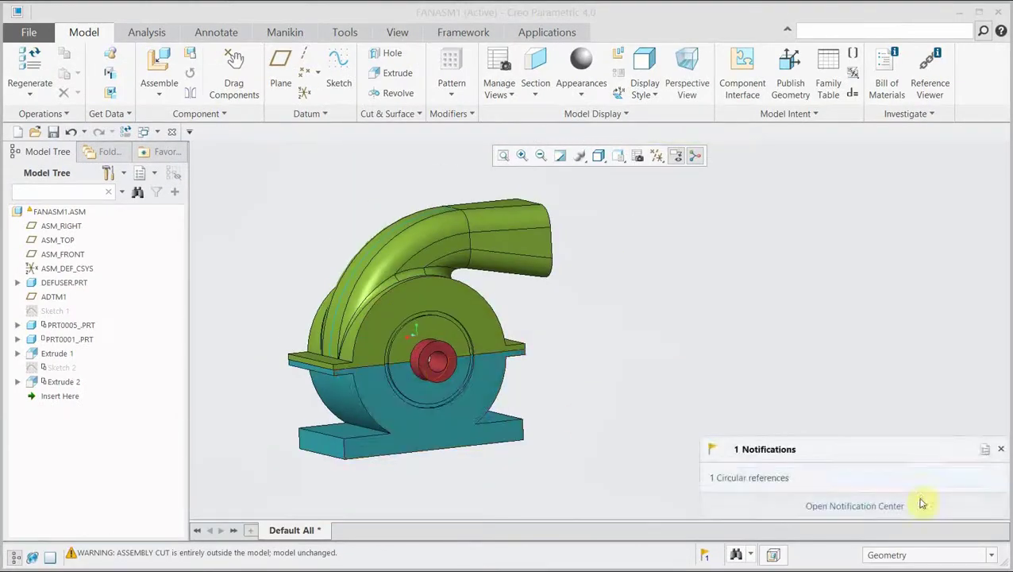
left_click(1001, 449)
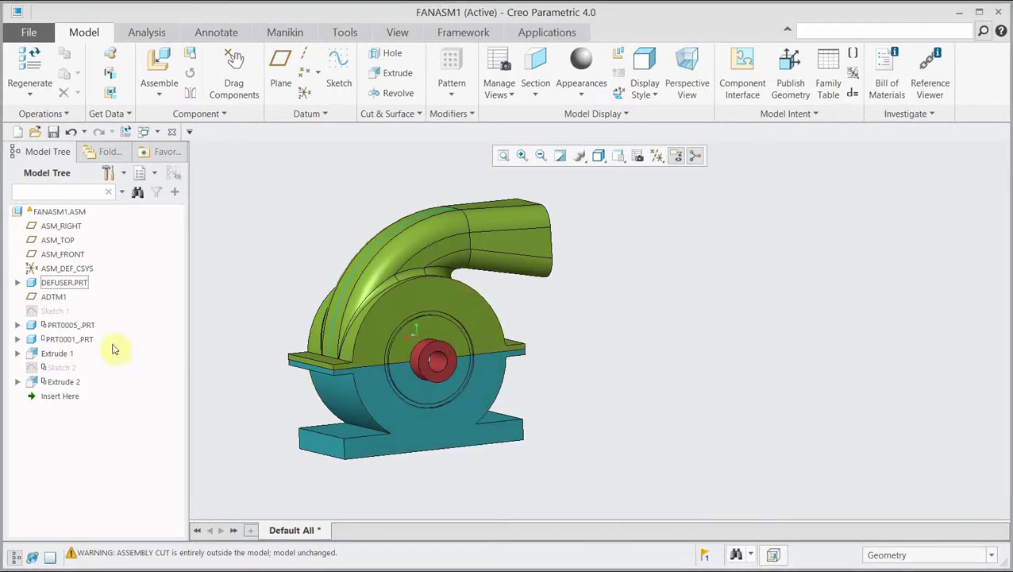
scroll(203, 285, "up", 3)
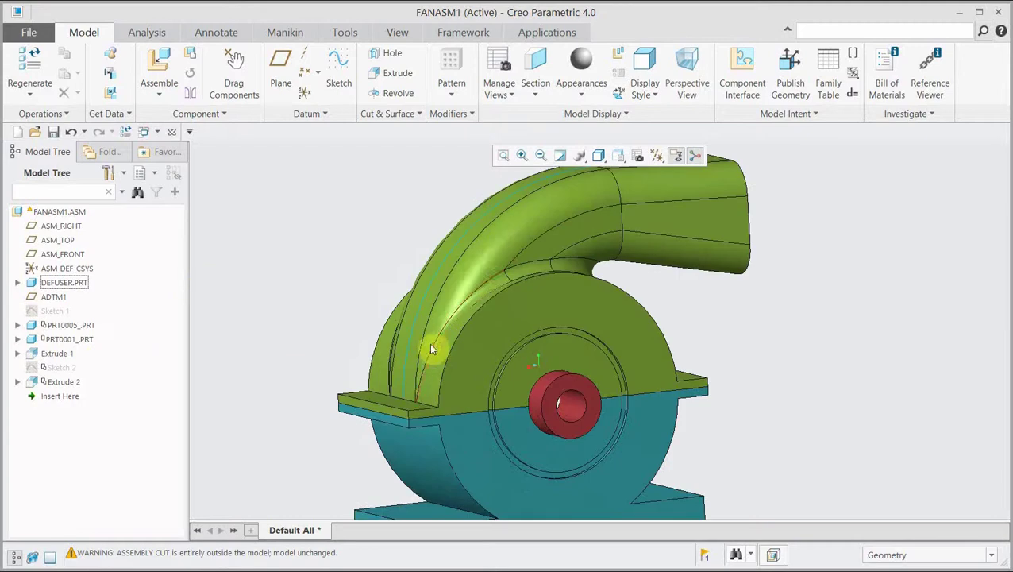
scroll(281, 330, "down", 2)
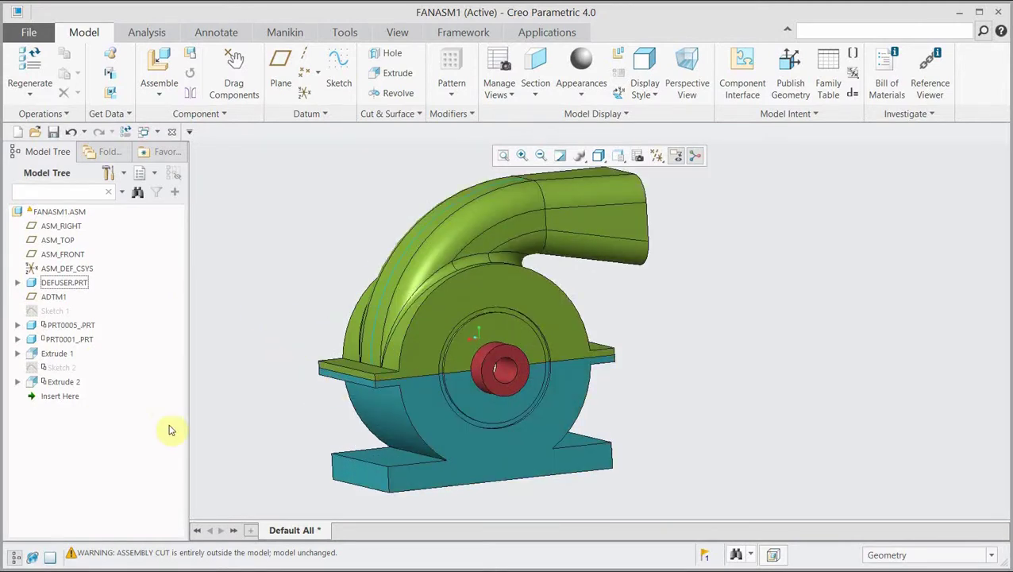
- Redefine the ring cut Extrude 2, turning off Automatic Update and setting the intersected models' display level to Part Level
left_click(63, 383)
right_click(62, 383)
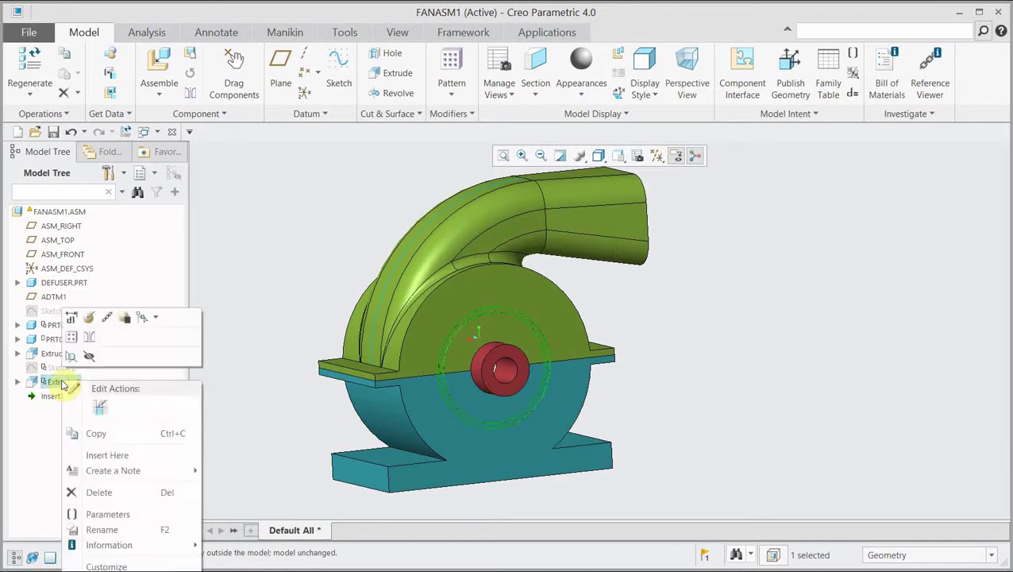
left_click(89, 318)
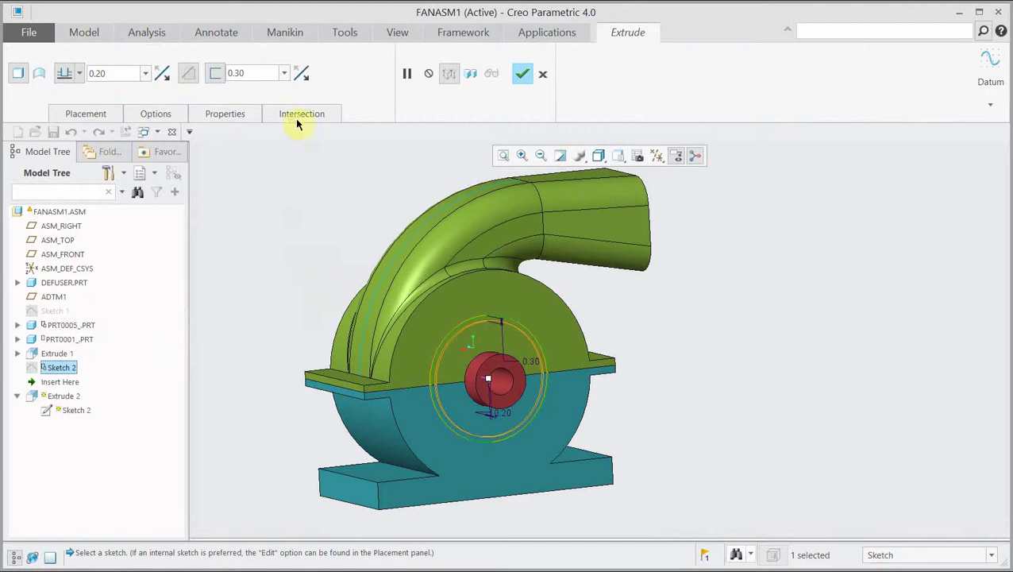
left_click(302, 114)
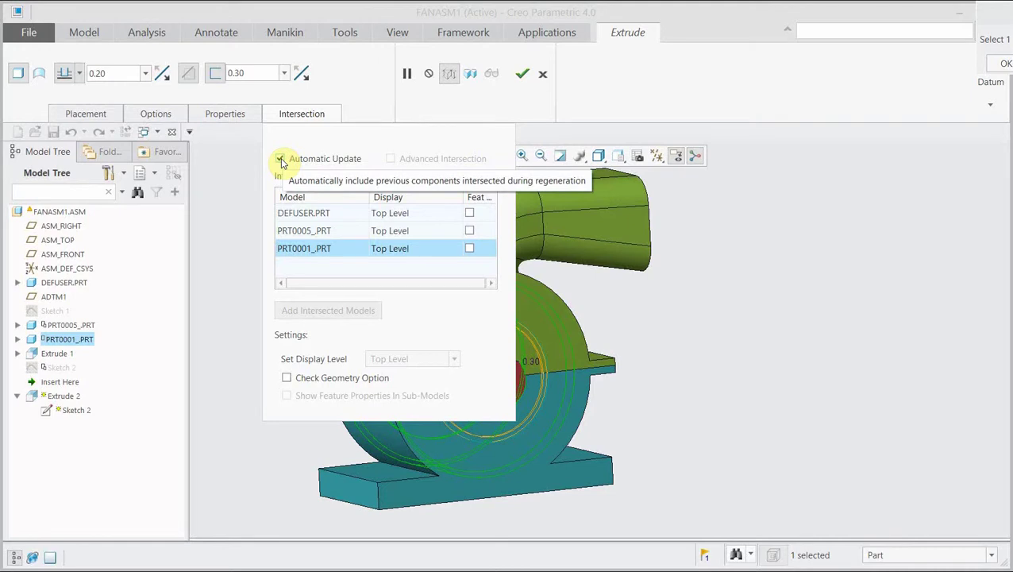
left_click(281, 160)
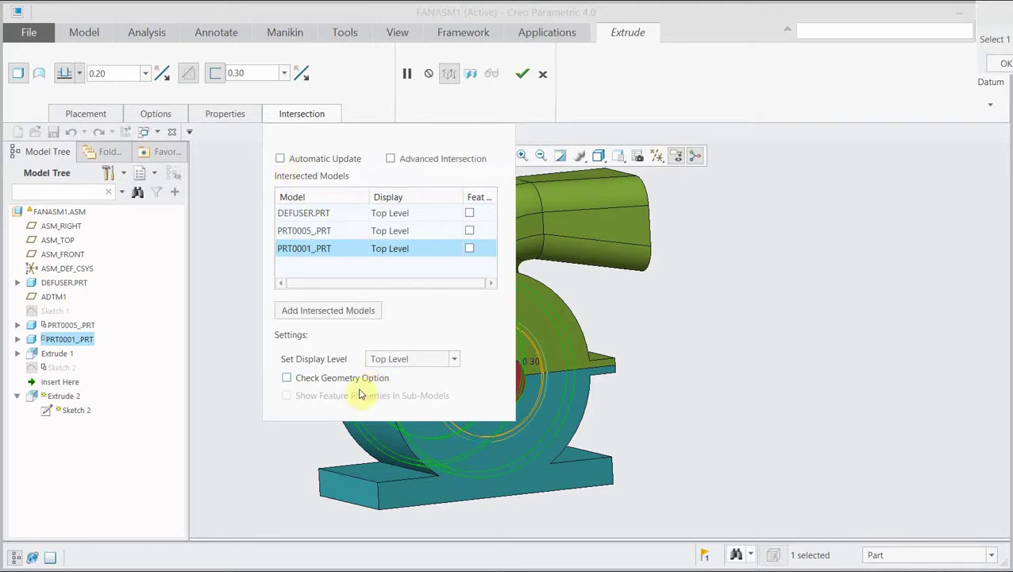
left_click(454, 361)
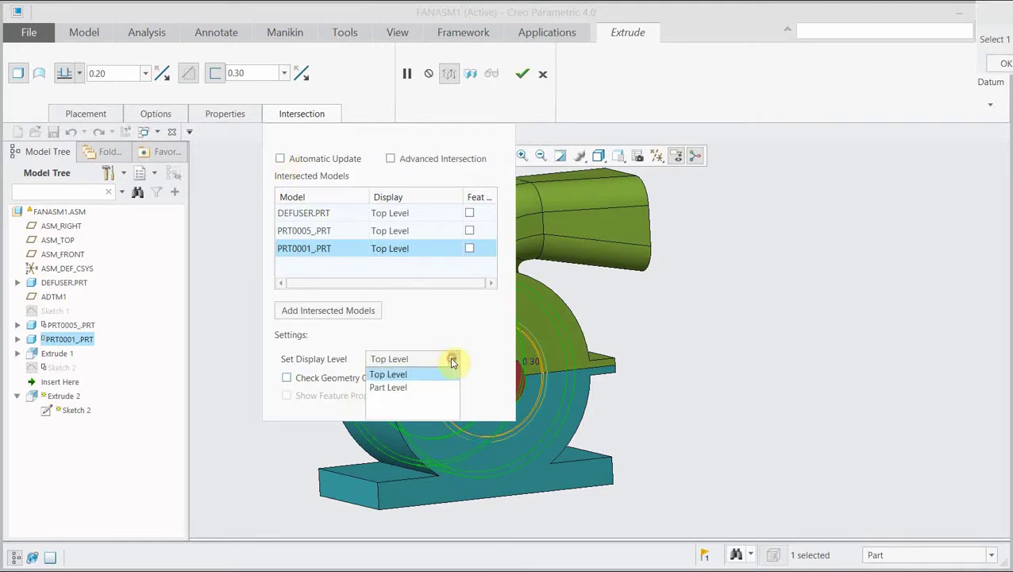
left_click(406, 388)
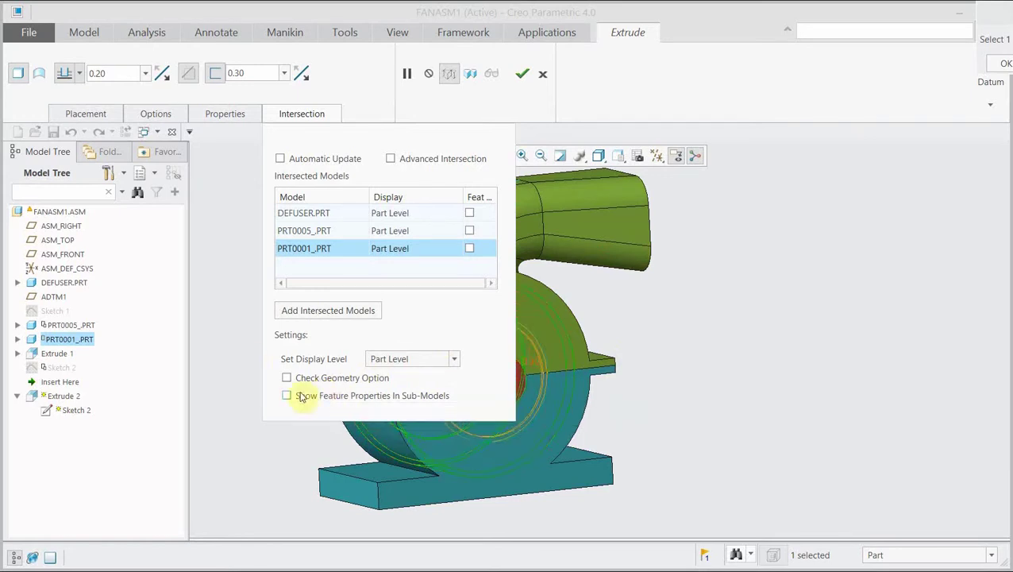
- Enable Check Geometry Option for the ring cut's intersections and complete the redefined feature
left_click(287, 379)
left_click(1007, 66)
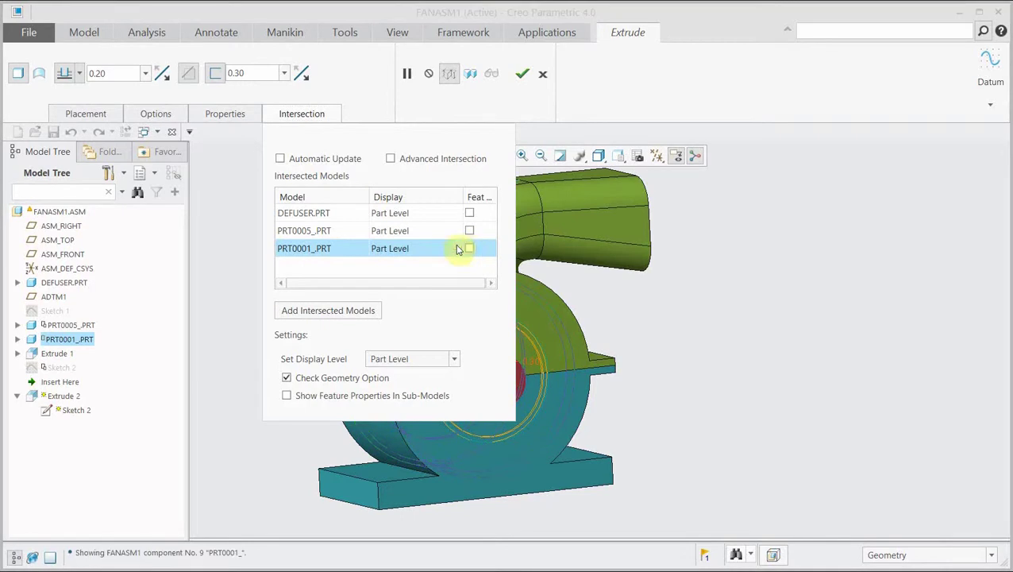
left_click(707, 337)
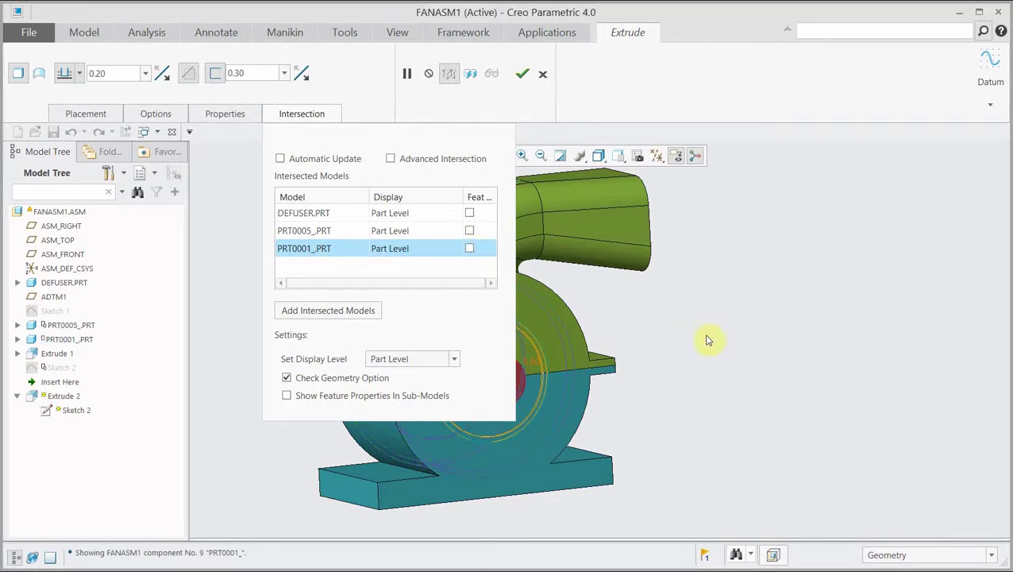
left_click(522, 74)
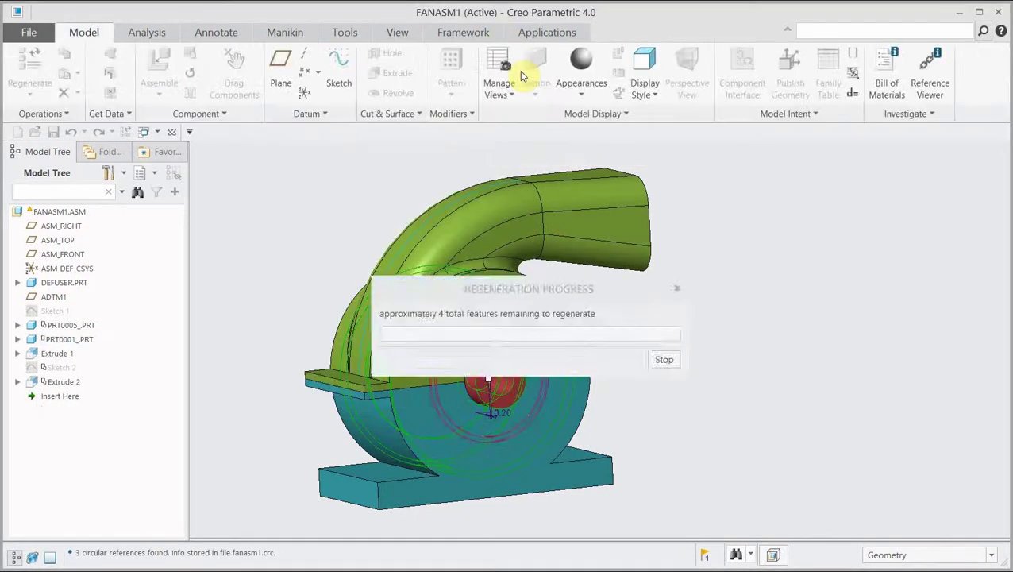
- Regenerate the fan assembly with the redefined ring cut
scroll(724, 404, "down", 3)
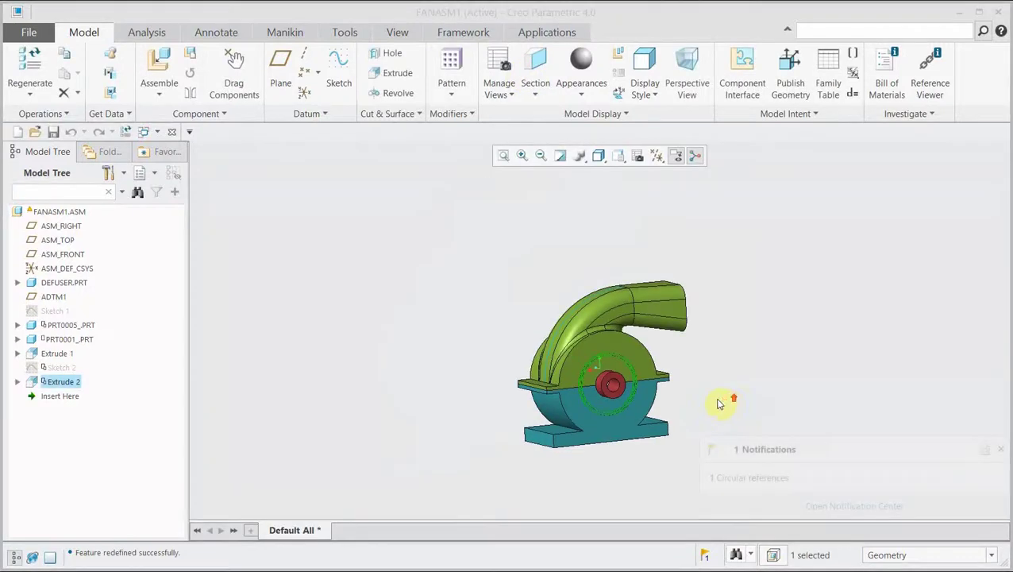
scroll(705, 389, "up", 3)
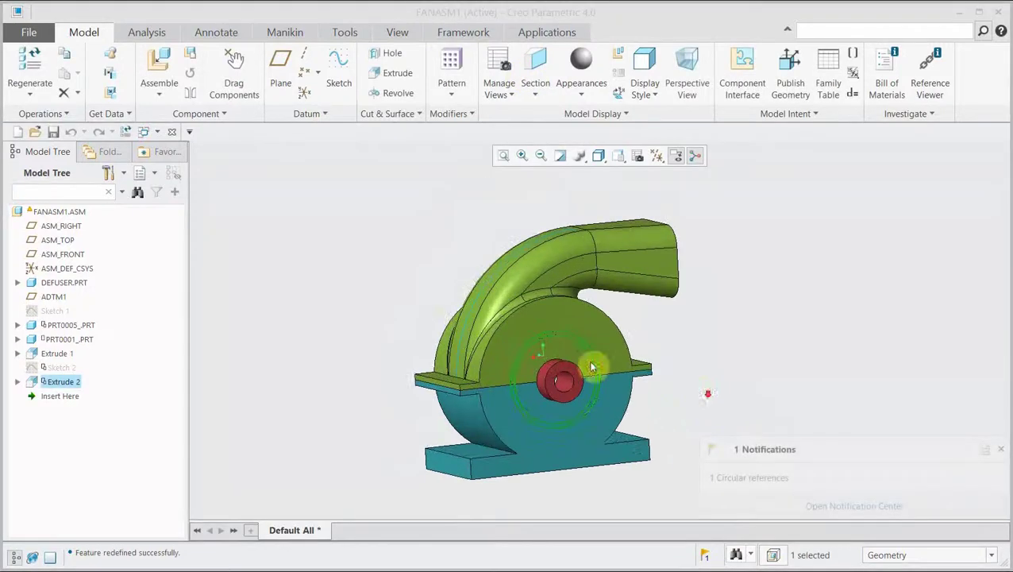
left_click(30, 65)
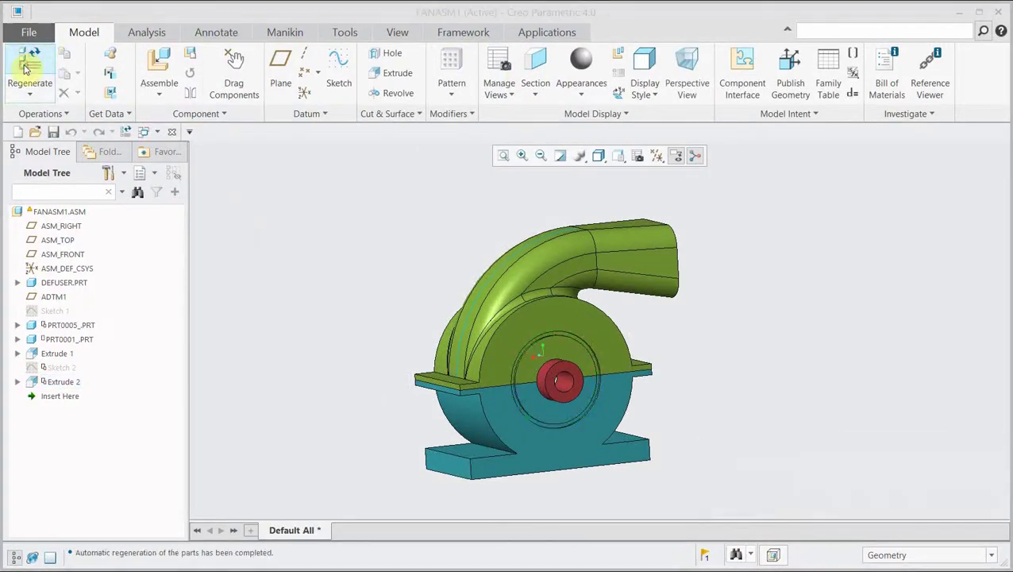
- Open the upper casing part DEFUSER.PRT from the assembly in its own window
left_click(57, 340)
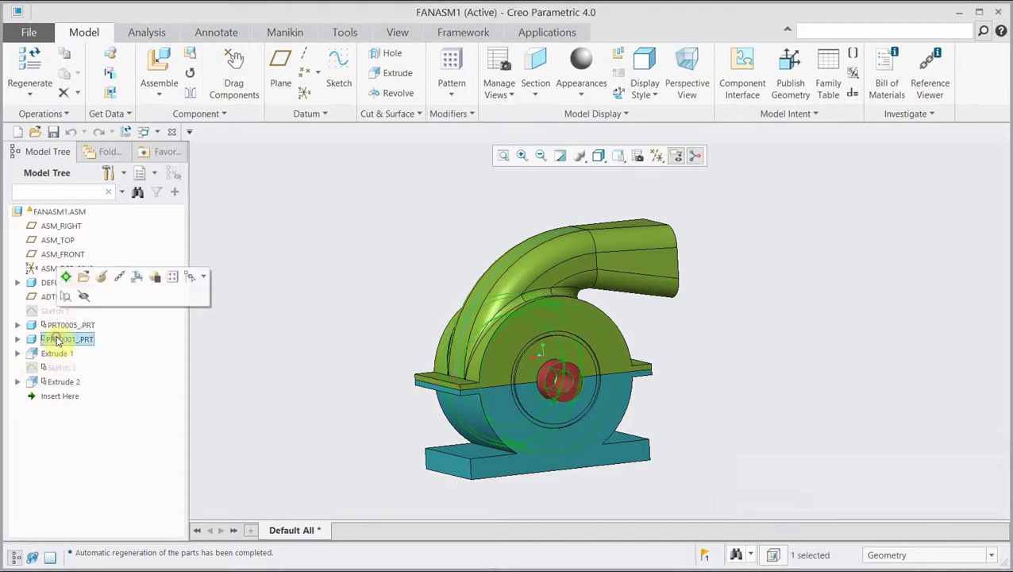
middle_click_drag(248, 363, 285, 355)
left_click(285, 355)
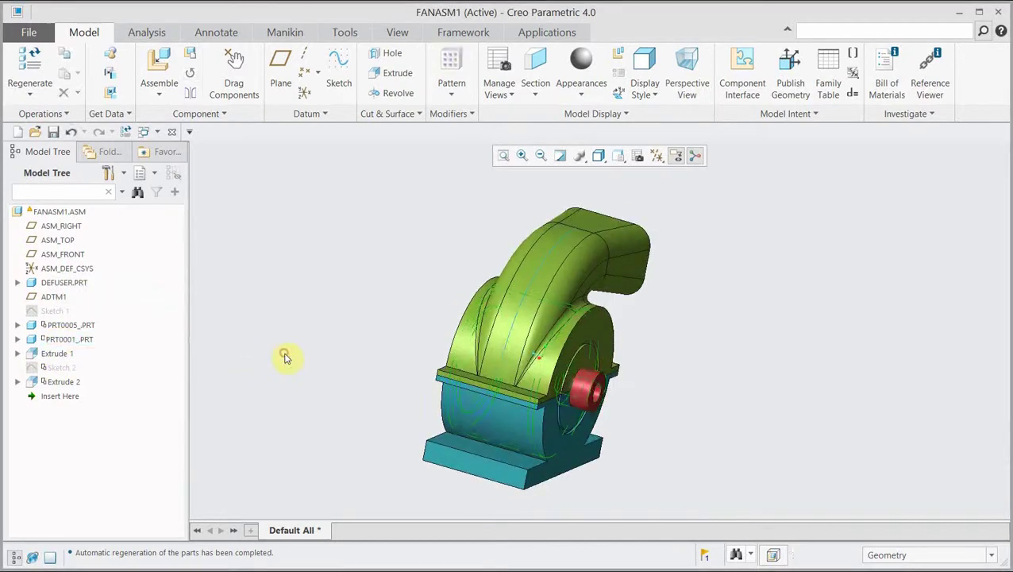
scroll(288, 358, "down", 3)
left_click(71, 282)
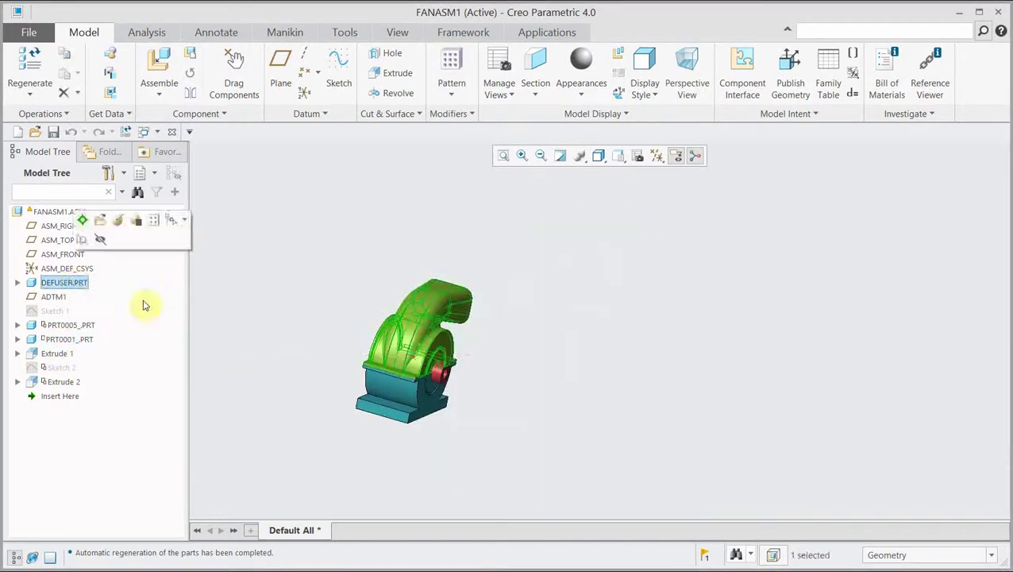
middle_click_drag(243, 312, 188, 311)
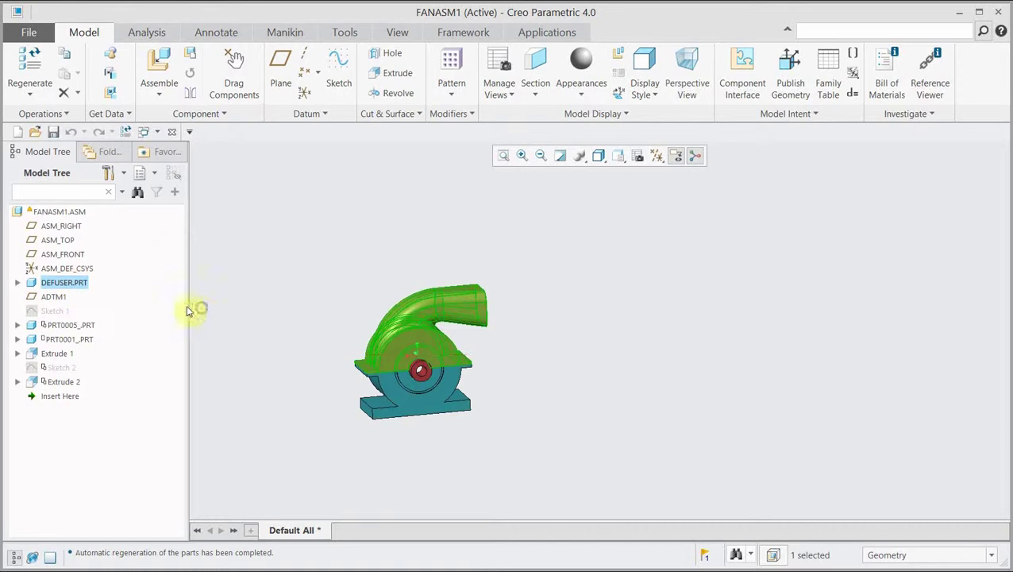
right_click(54, 284)
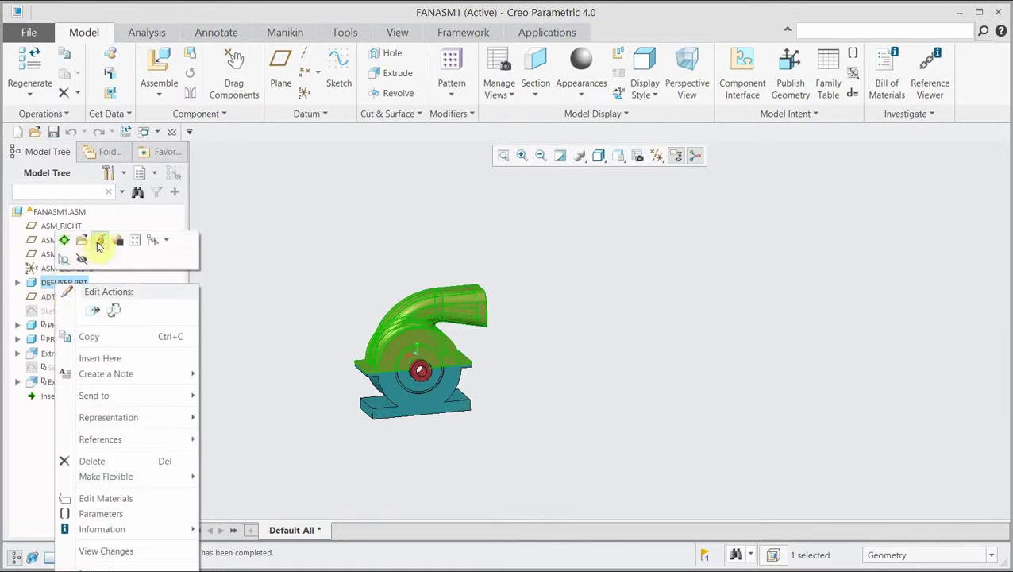
left_click(82, 240)
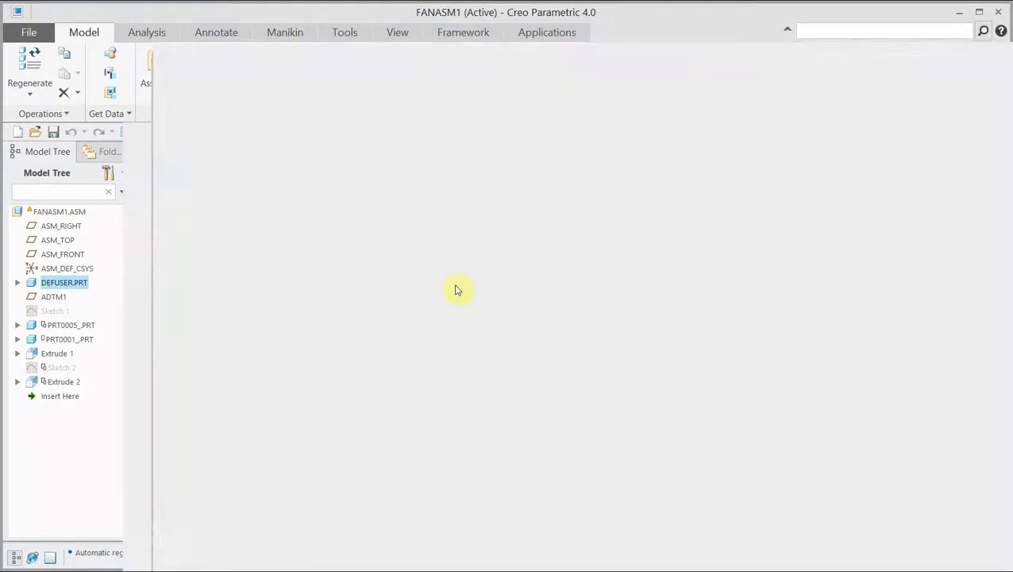
- Examine the semicircular ring groove around the hub opening on the casing part's flat face, close up and from several angles
middle_click_drag(482, 294, 343, 305)
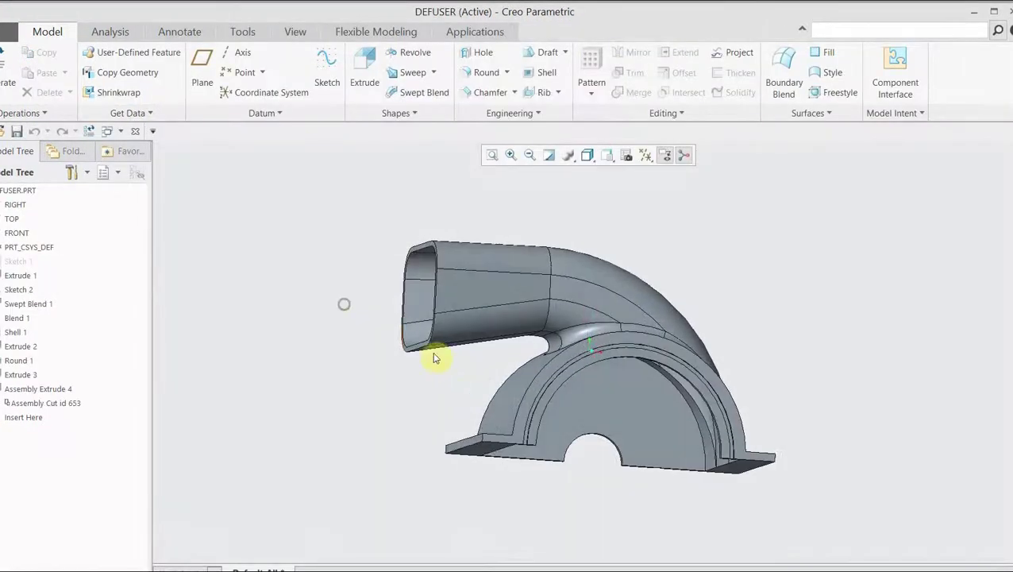
middle_click_drag(437, 355, 579, 371)
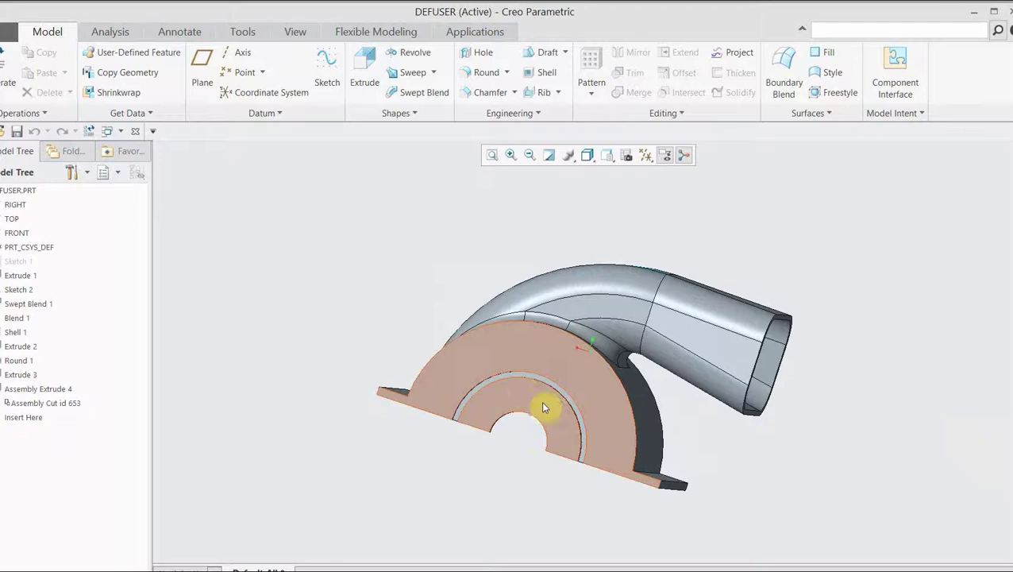
scroll(548, 350, "up", 6)
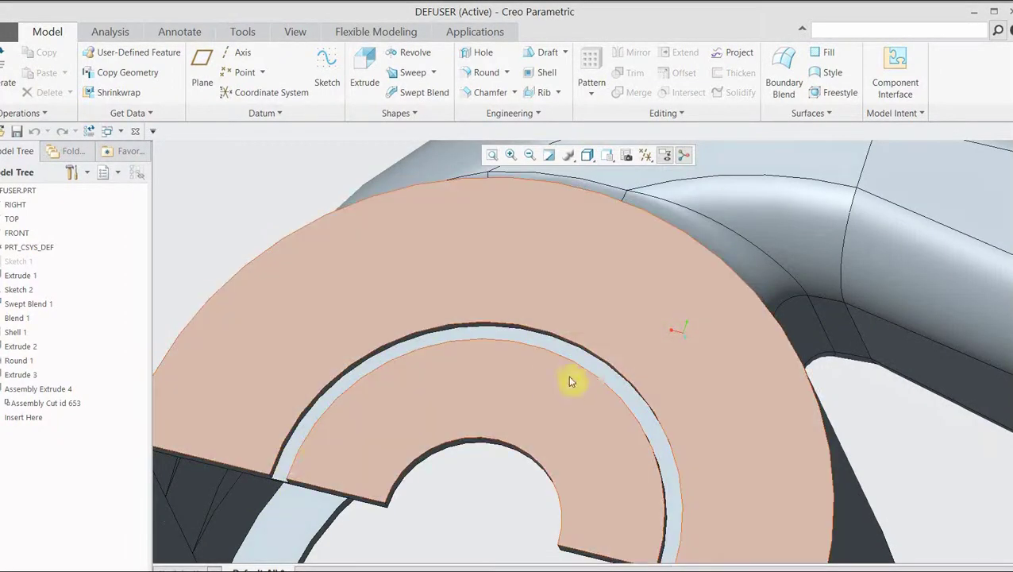
mouse_move(572, 379)
middle_mouse_down()
mouse_move(571, 333)
mouse_move(565, 379)
middle_mouse_up()
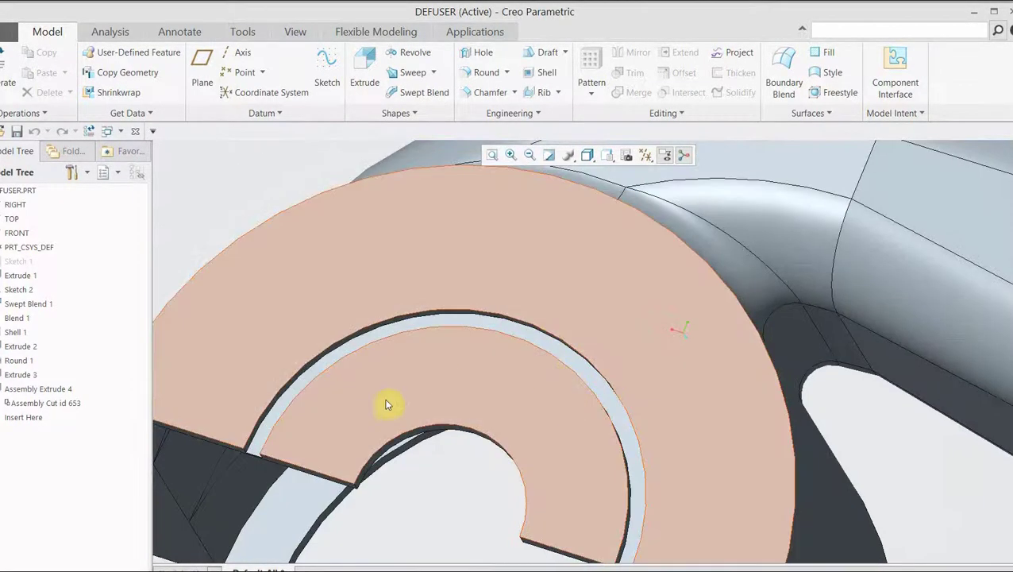
scroll(475, 399, "down", 3)
scroll(475, 399, "down", 3)
middle_click_drag(500, 395, 493, 447)
middle_click_drag(432, 380, 461, 380)
scroll(462, 380, "up", 3)
scroll(462, 380, "down", 3)
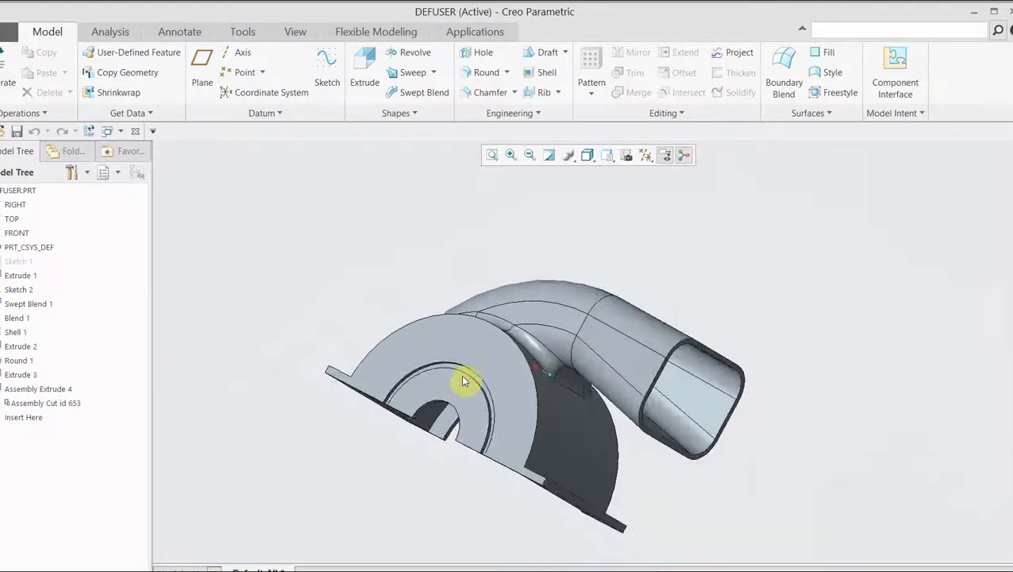
scroll(464, 379, "up", 2)
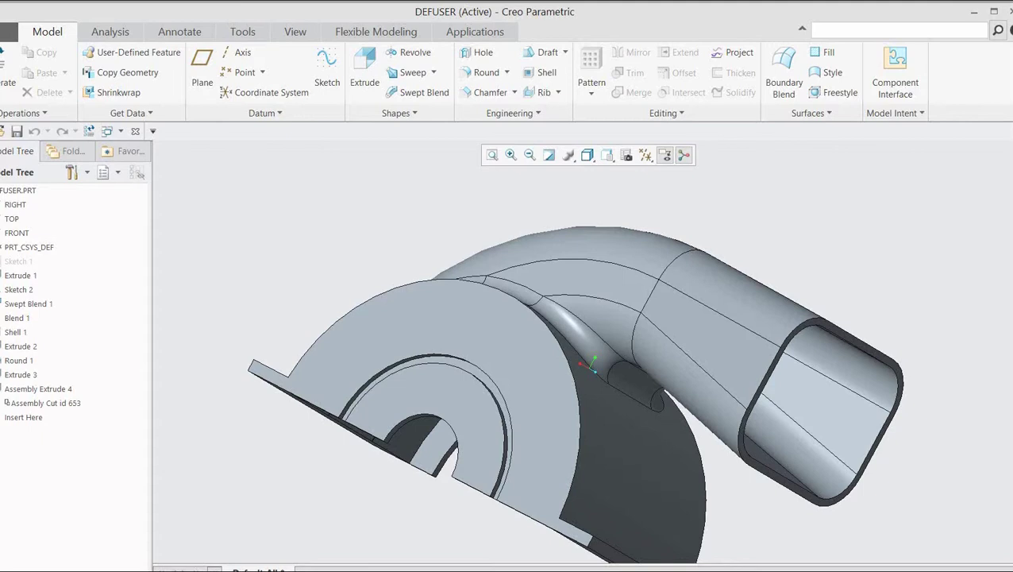
left_click(927, 571)
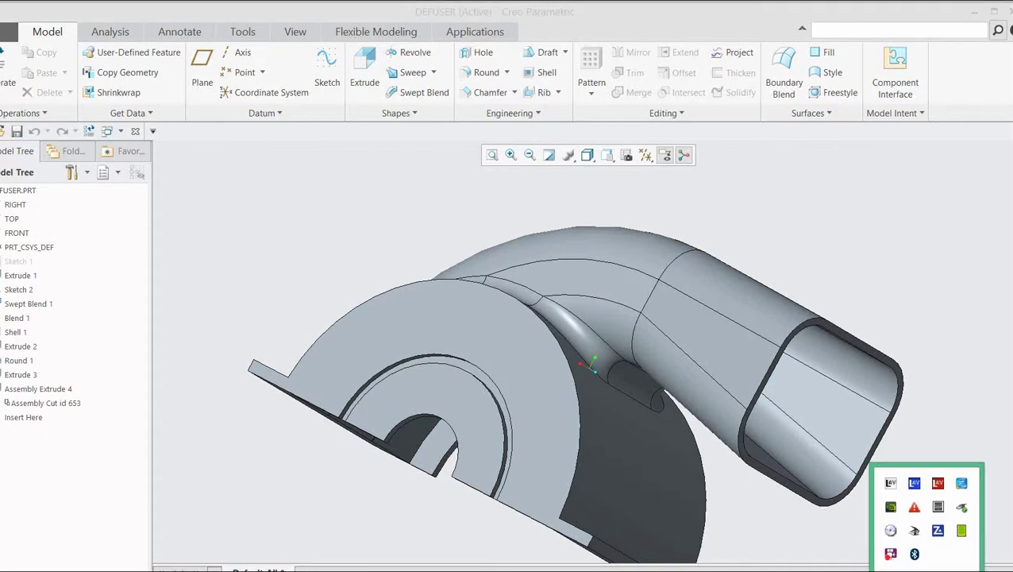
right_click(902, 534)
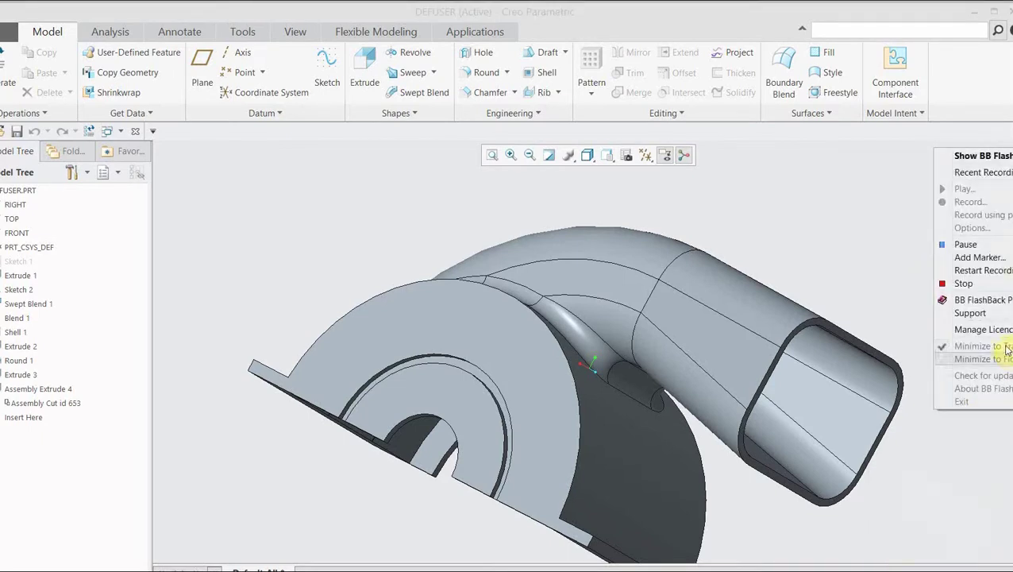